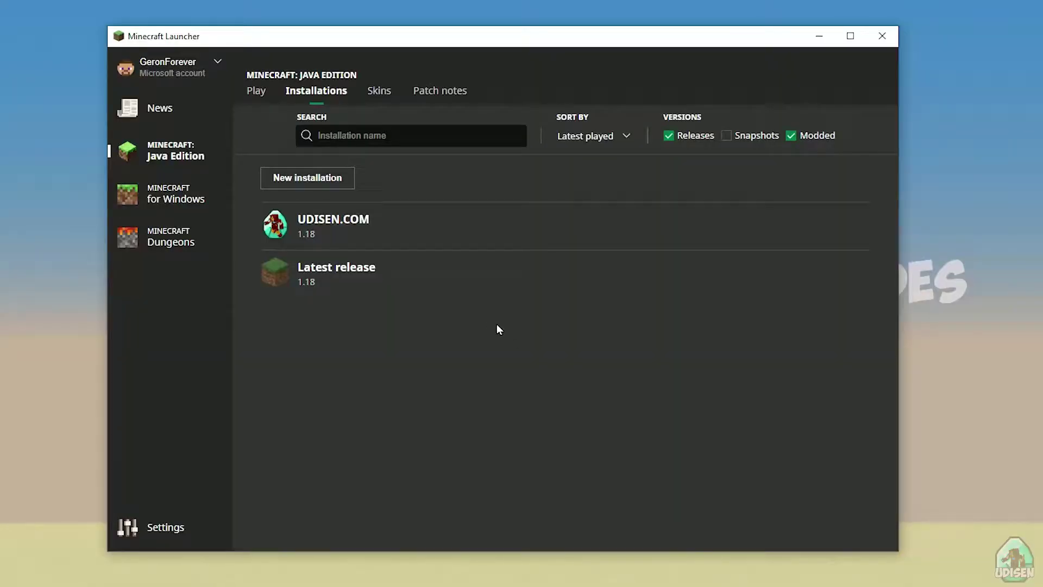
Go to the Java Edition installations list, start a new installation, then cancel it
{"action": "left_click", "coordinate": [175, 198]}
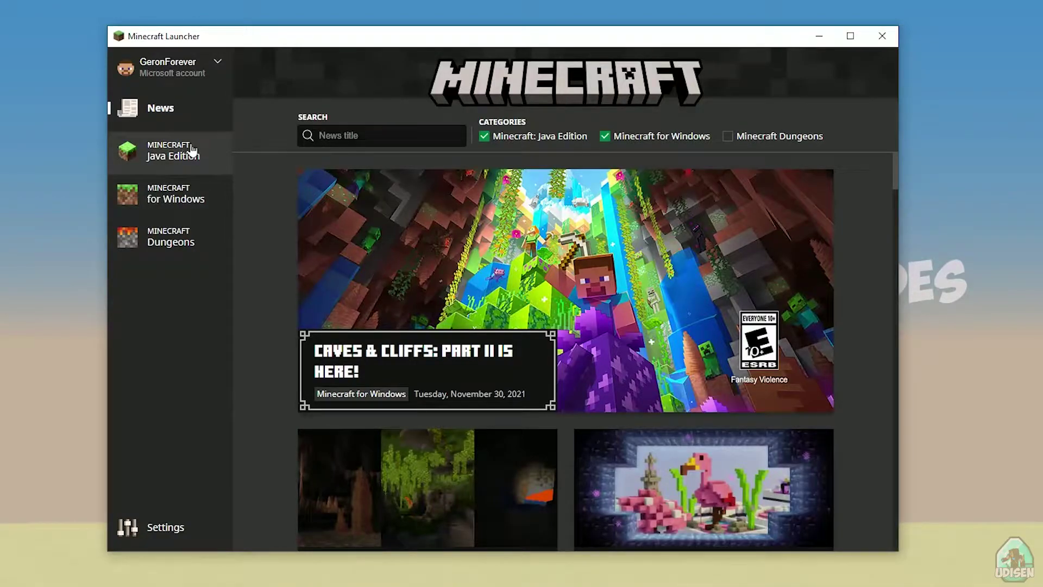
{"action": "left_click", "coordinate": [192, 149]}
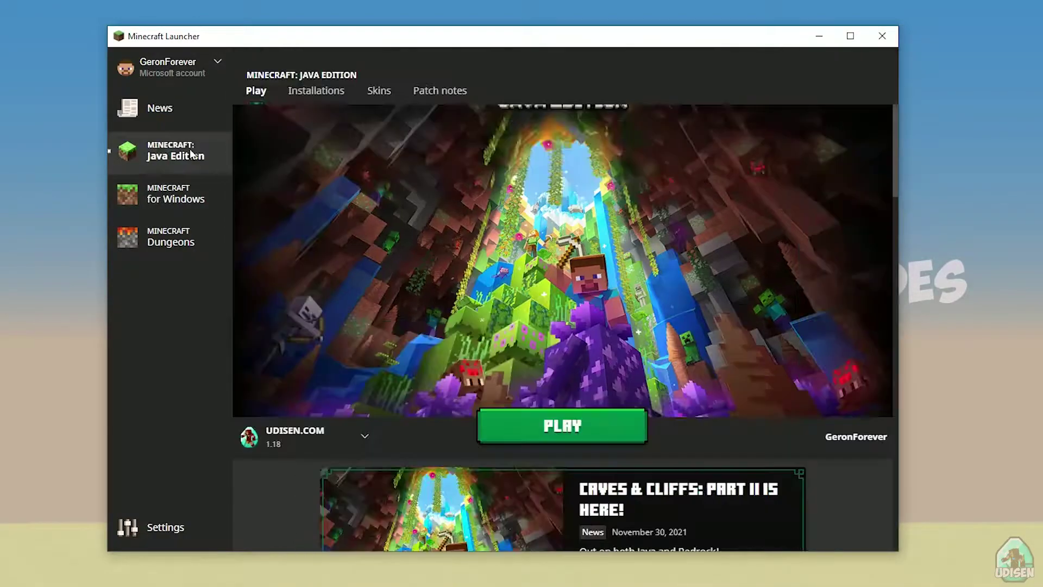
{"action": "left_click", "coordinate": [329, 92]}
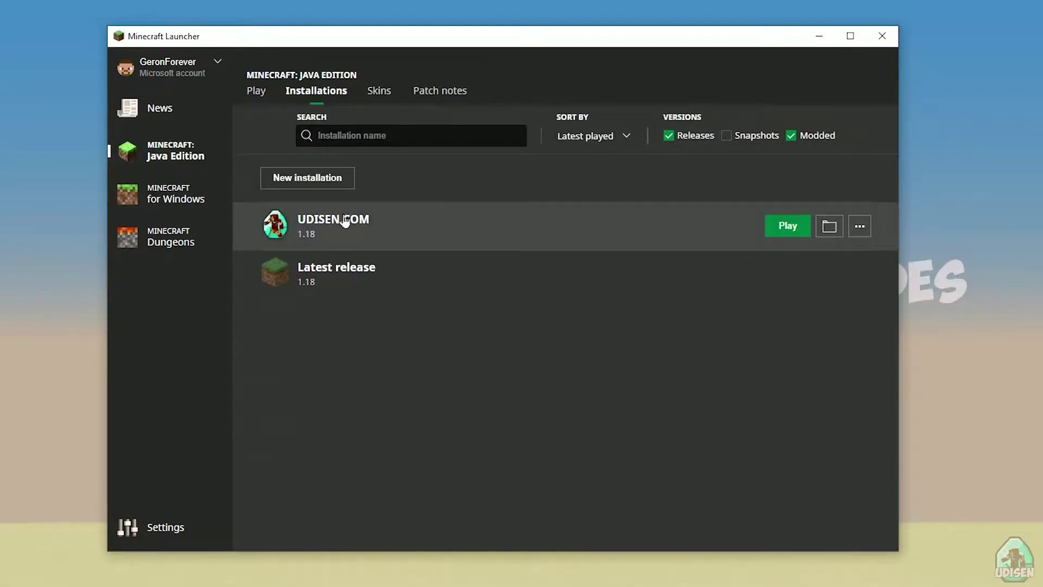
{"action": "left_click", "coordinate": [302, 179]}
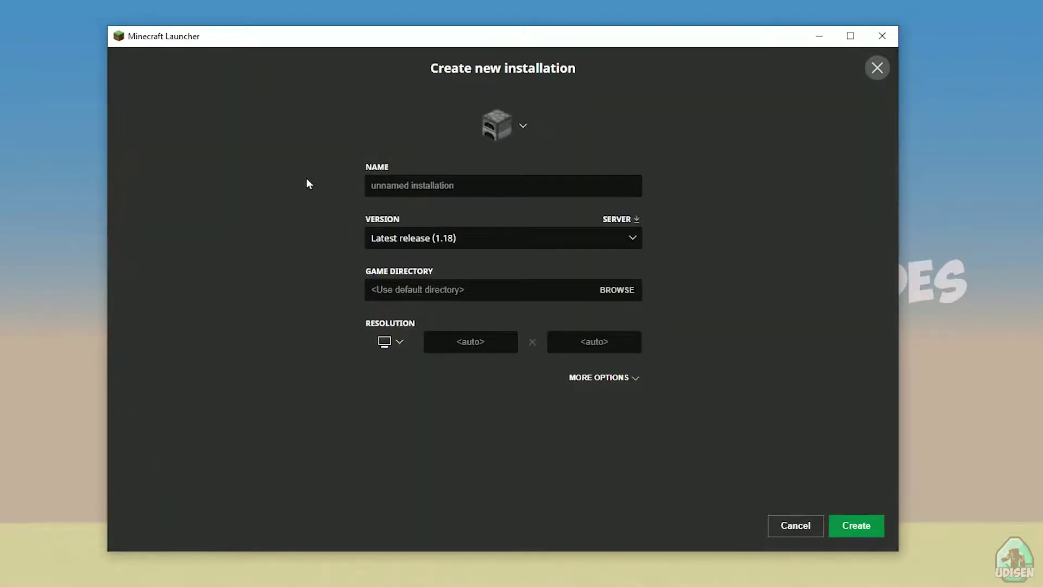
{"action": "left_click", "coordinate": [413, 184]}
{"action": "type", "text": "jnghnmghngnhgn"}
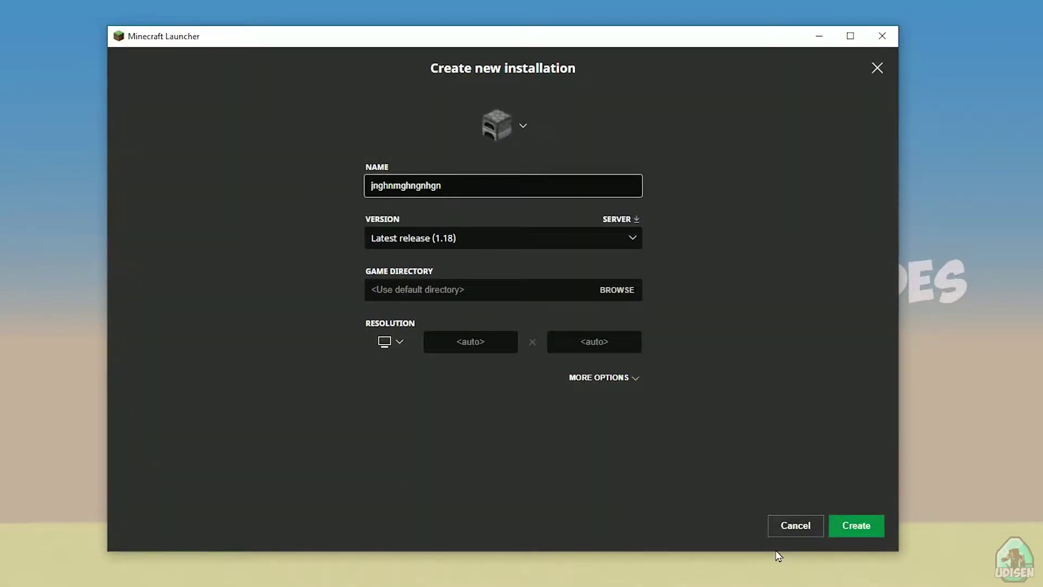
{"action": "left_click", "coordinate": [795, 526]}
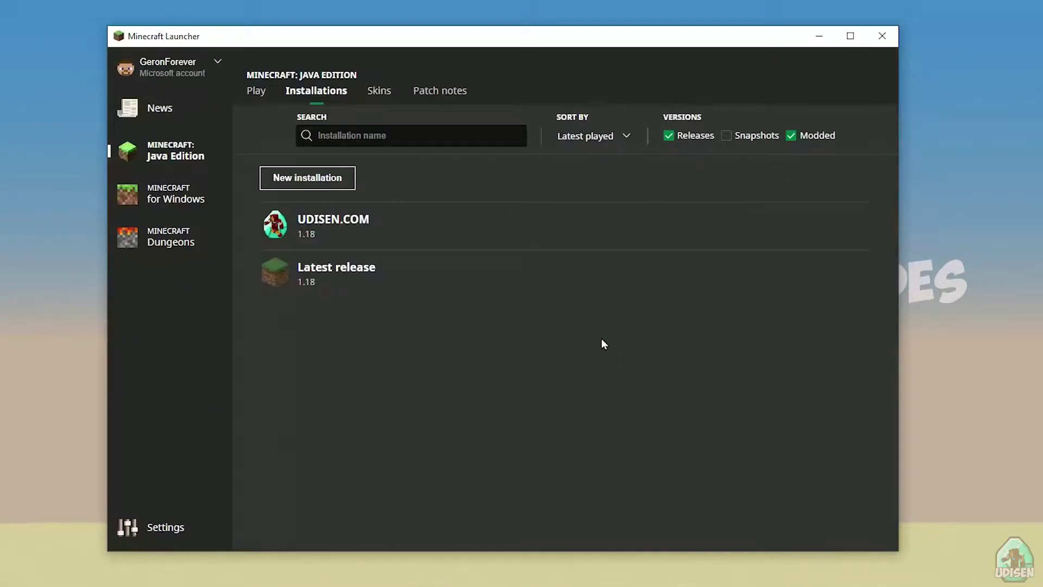
Edit the UDISEN.COM installation, trying release 1.16.5-forge-36.2.8 as its version
{"action": "left_click", "coordinate": [377, 224]}
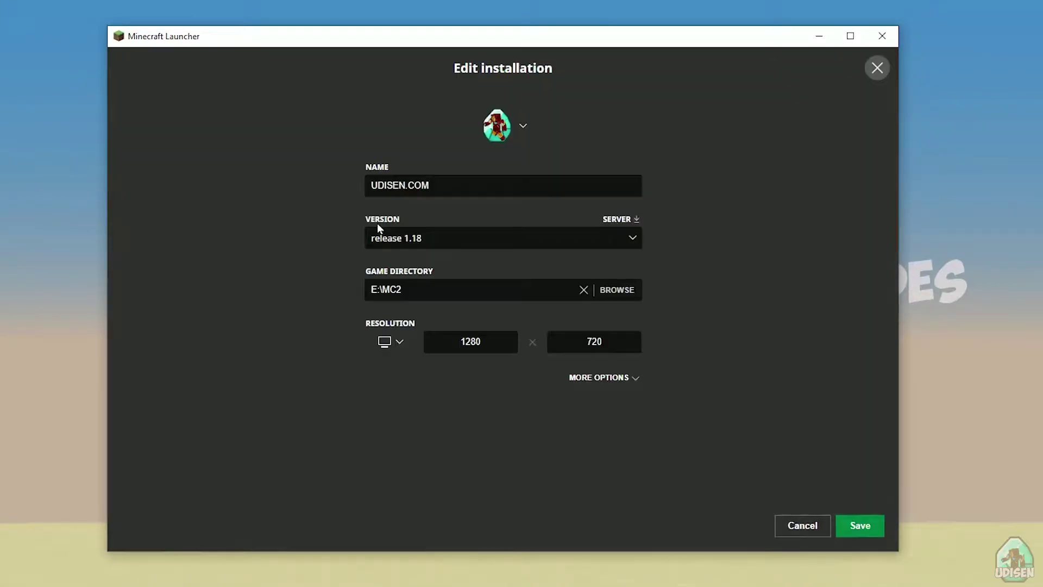
{"action": "left_click", "coordinate": [435, 239]}
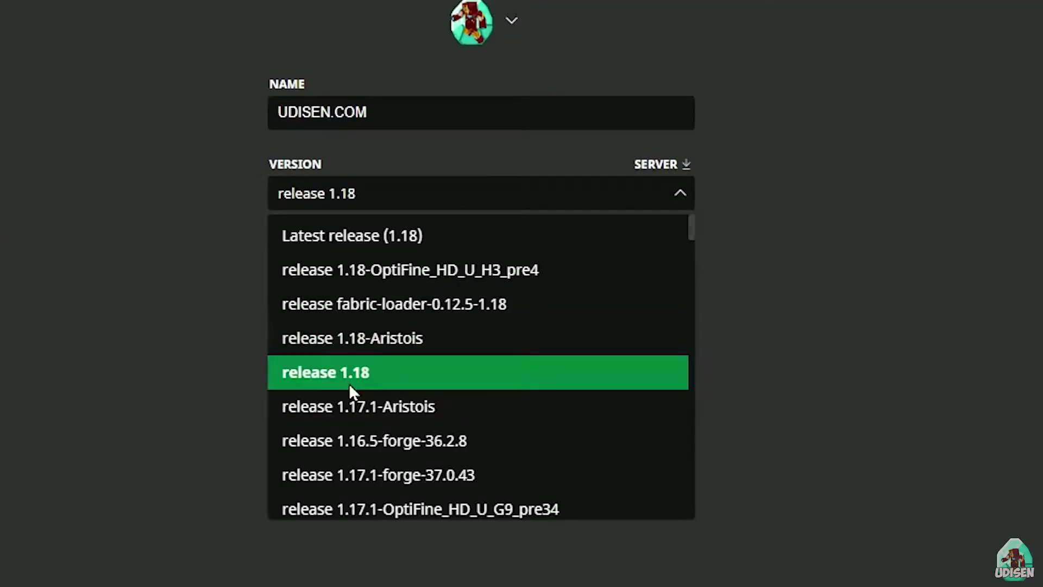
{"action": "left_click", "coordinate": [417, 360]}
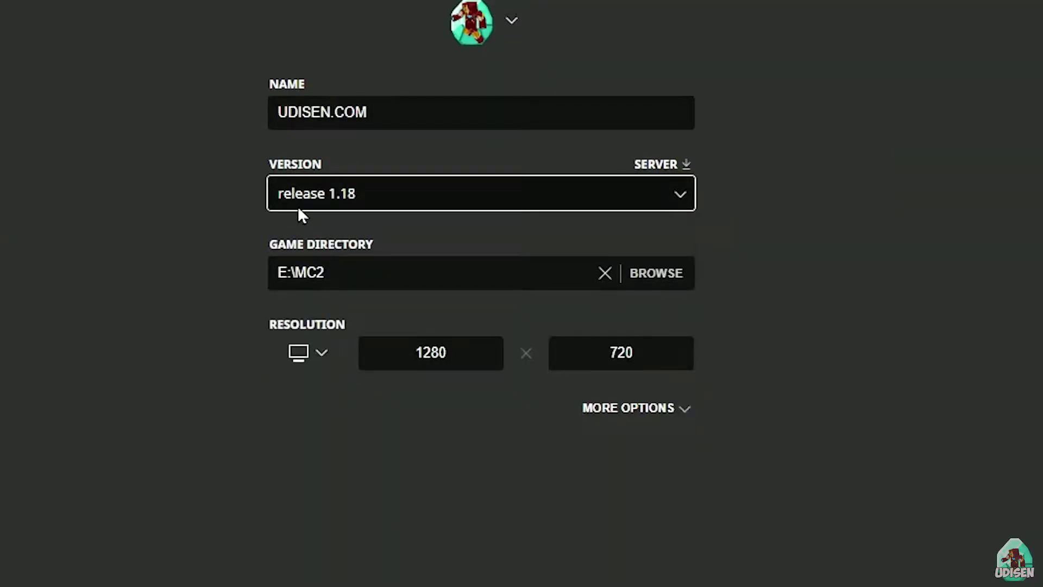
{"action": "left_click", "coordinate": [352, 209]}
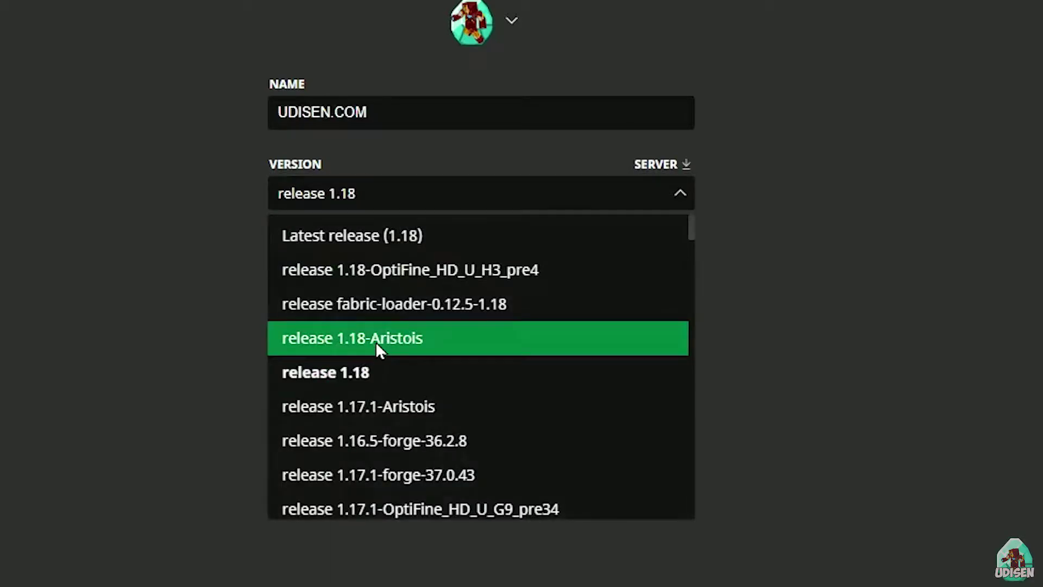
{"action": "scroll", "coordinate": [459, 316], "scroll_direction": "down", "scroll_amount": 3}
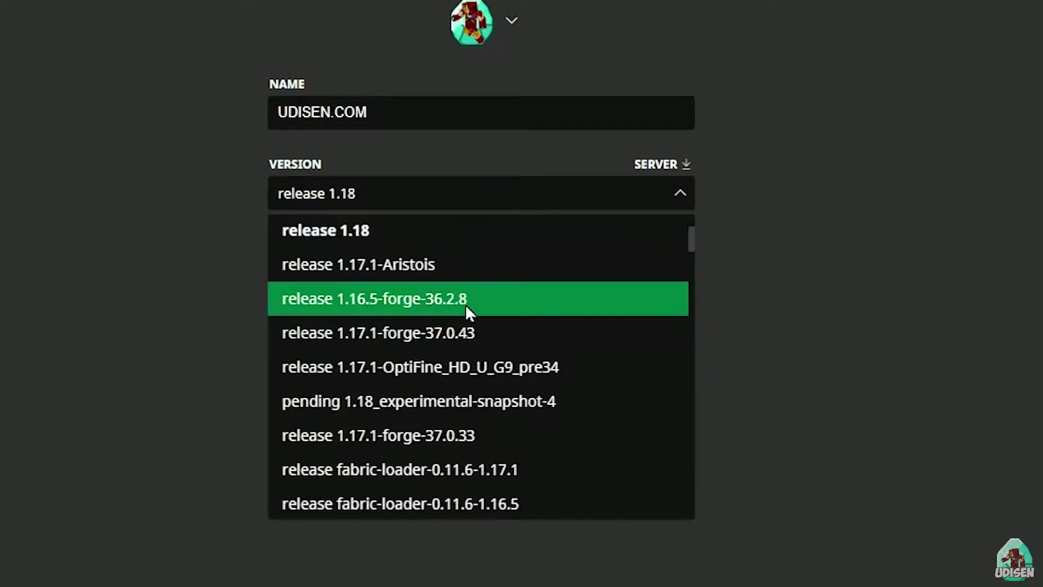
{"action": "left_click", "coordinate": [463, 307]}
Try 1.18_experimental-snapshot-4, return to release 1.18, then save and run the installation
{"action": "left_click", "coordinate": [429, 204]}
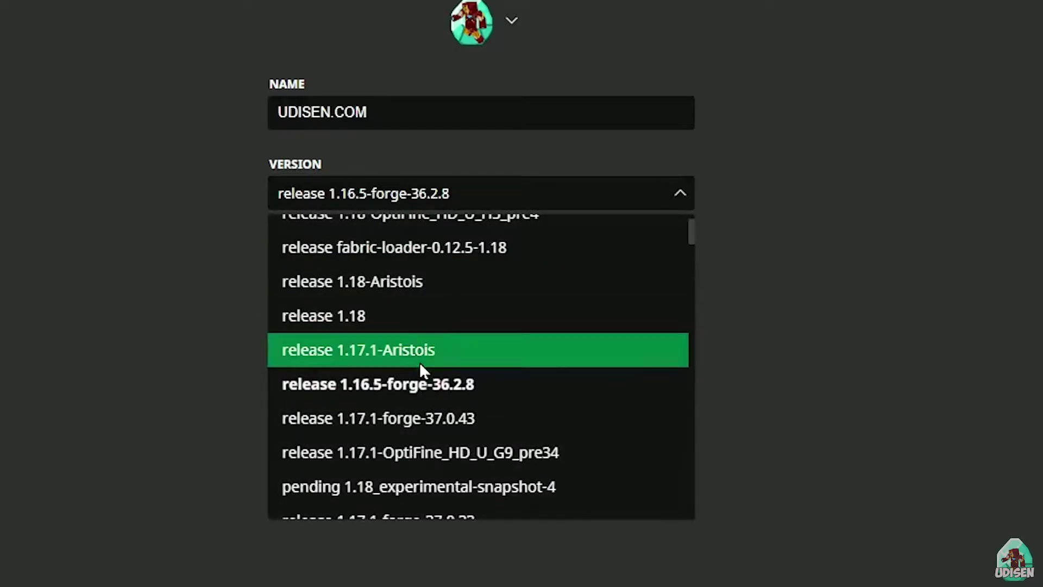
{"action": "scroll", "coordinate": [416, 348], "scroll_direction": "down", "scroll_amount": 5}
{"action": "scroll", "coordinate": [429, 342], "scroll_direction": "up", "scroll_amount": 3}
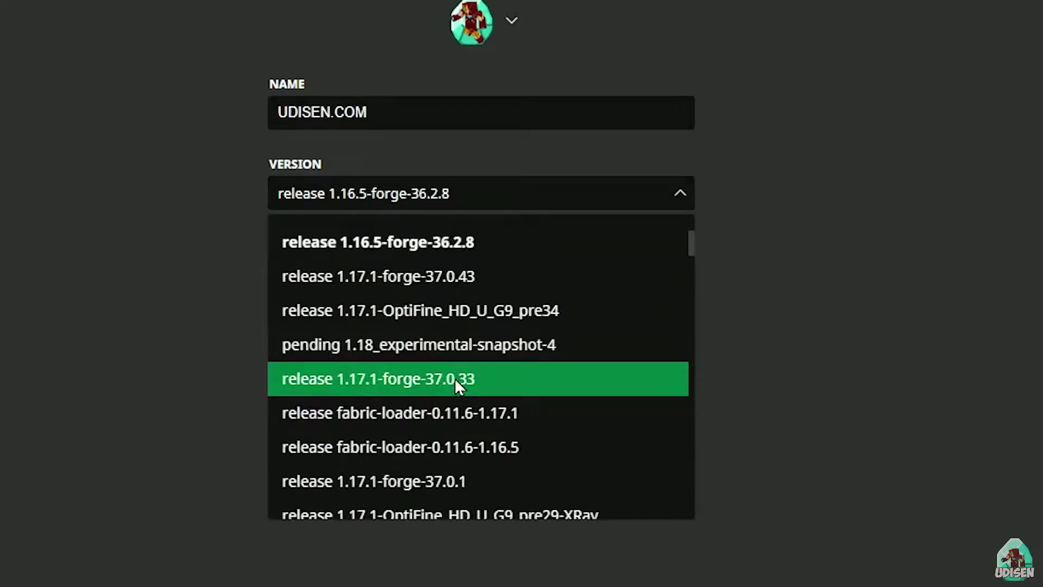
{"action": "left_click", "coordinate": [438, 345]}
{"action": "left_click", "coordinate": [530, 198]}
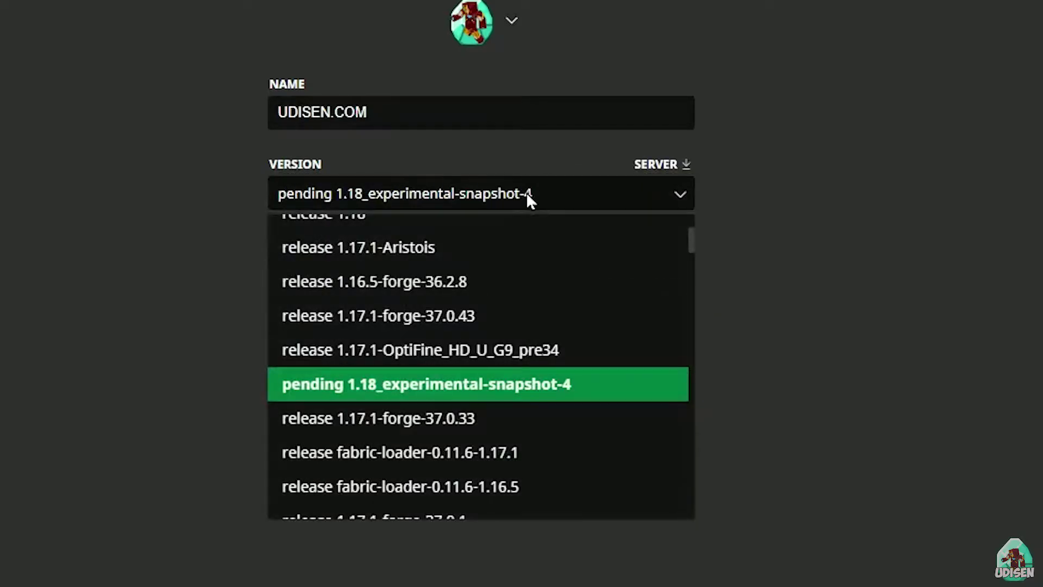
{"action": "scroll", "coordinate": [496, 301], "scroll_direction": "up", "scroll_amount": 3}
{"action": "left_click", "coordinate": [458, 352]}
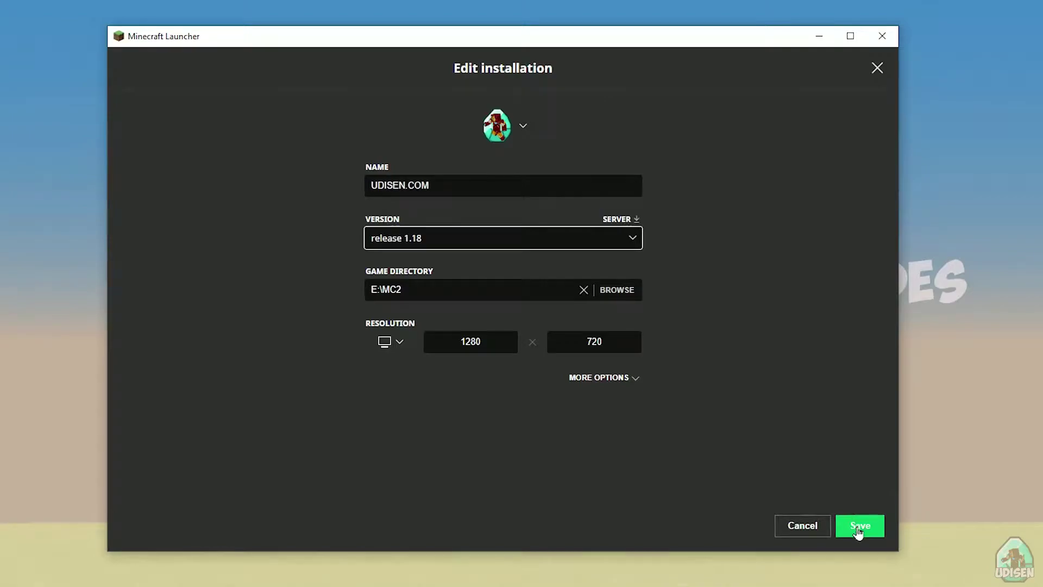
{"action": "left_click", "coordinate": [858, 532]}
{"action": "left_click", "coordinate": [788, 226]}
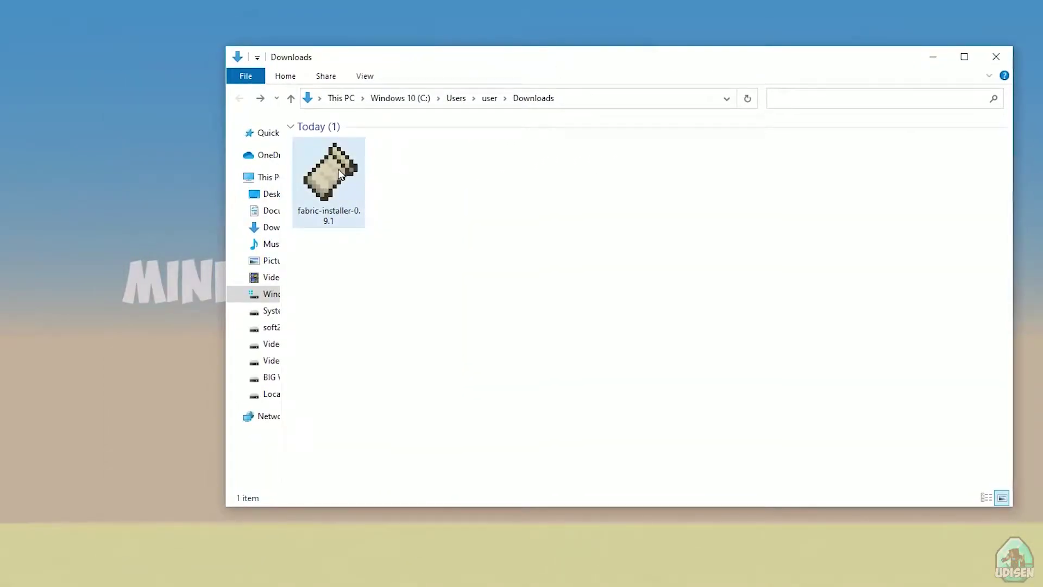
Launch the Fabric installer, keep Minecraft 1.18, and look at Server before returning to Client
{"action": "double_click", "coordinate": [340, 173]}
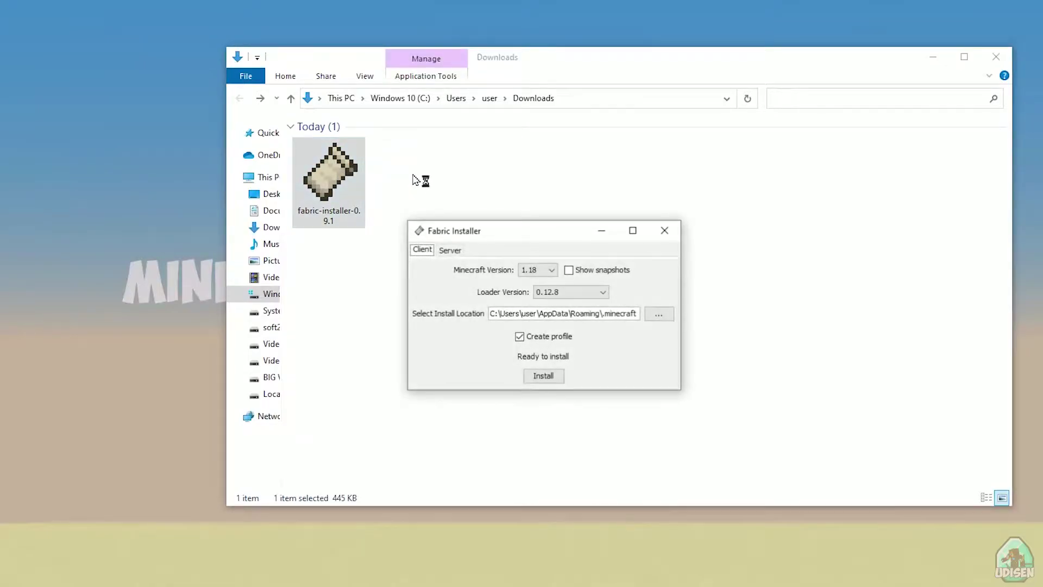
{"action": "left_click_drag", "start_coordinate": [529, 235], "coordinate": [570, 198]}
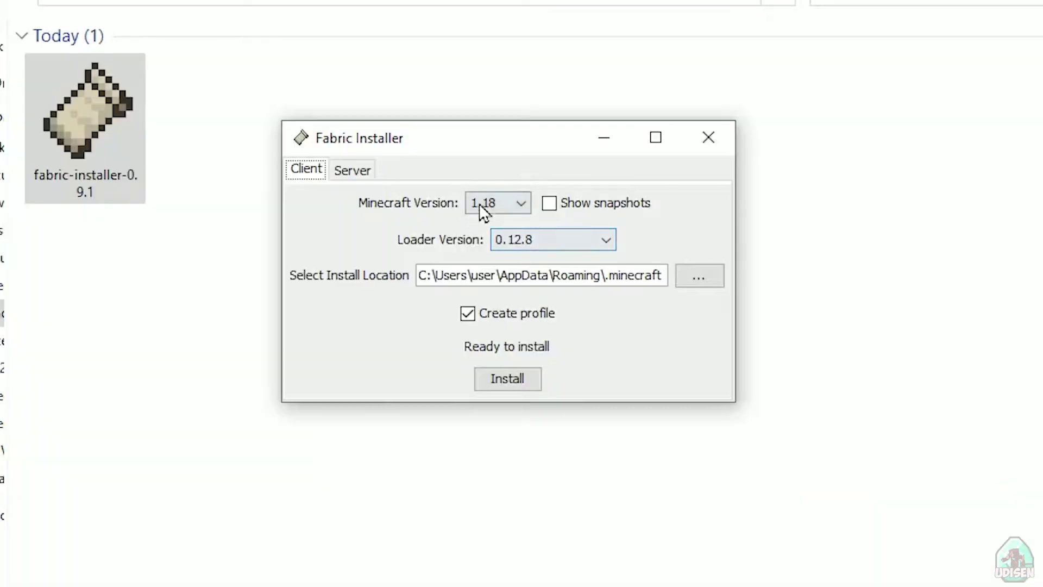
{"action": "left_click", "coordinate": [570, 227]}
{"action": "left_click", "coordinate": [486, 203]}
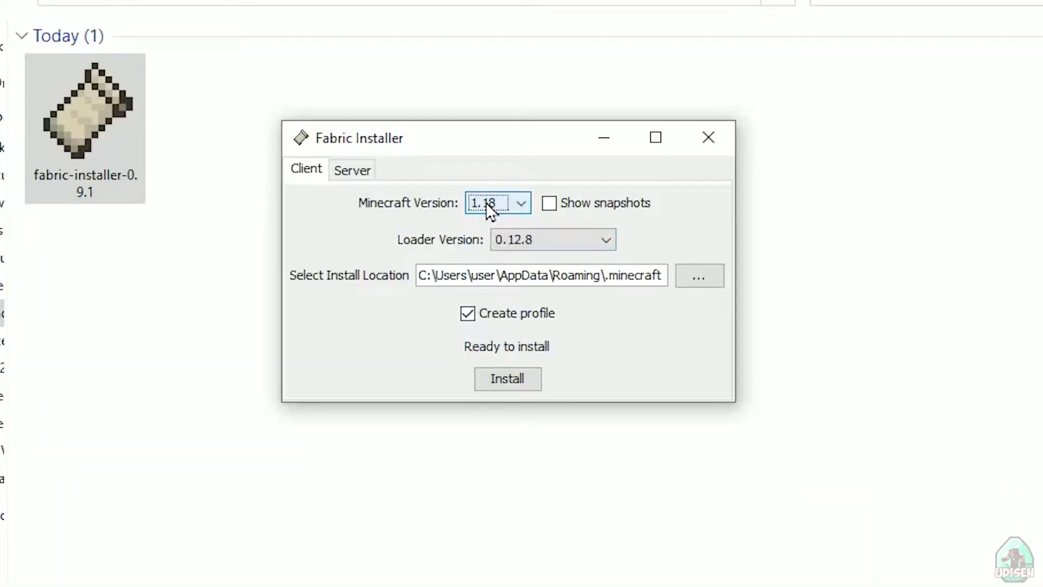
{"action": "left_click", "coordinate": [343, 173]}
{"action": "left_click", "coordinate": [320, 170]}
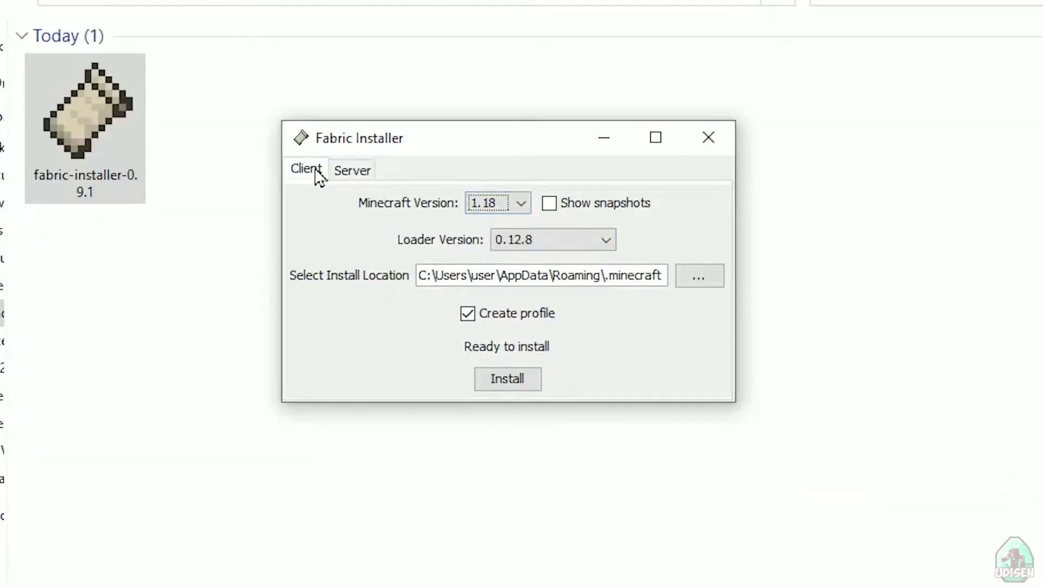
{"action": "left_click", "coordinate": [350, 177]}
{"action": "left_click", "coordinate": [320, 178]}
Keep loader 0.12.8 and Minecraft 1.18, then install Fabric for the client
{"action": "left_click", "coordinate": [525, 244]}
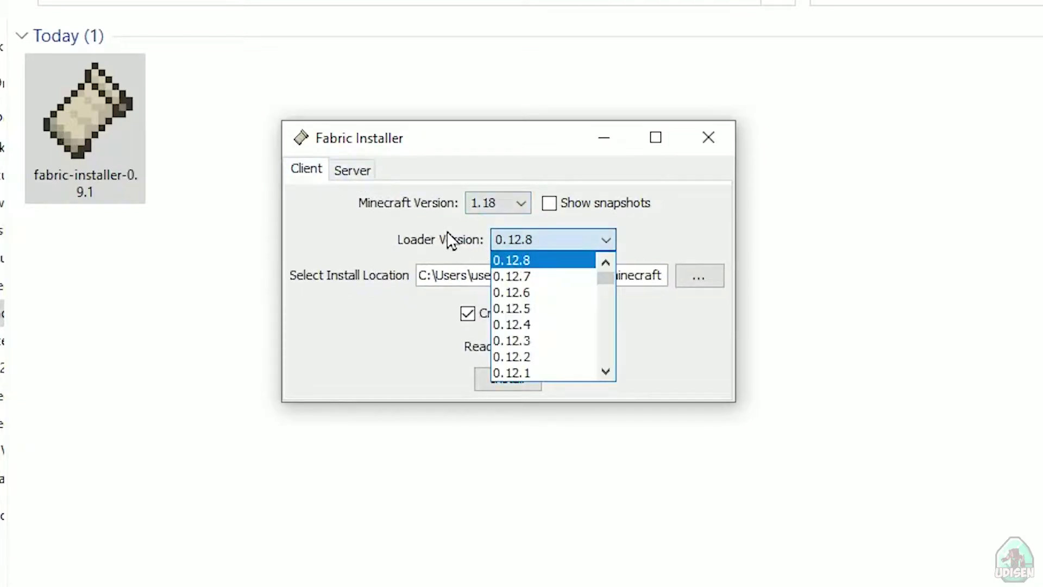
{"action": "left_click", "coordinate": [423, 229]}
{"action": "left_click", "coordinate": [498, 204]}
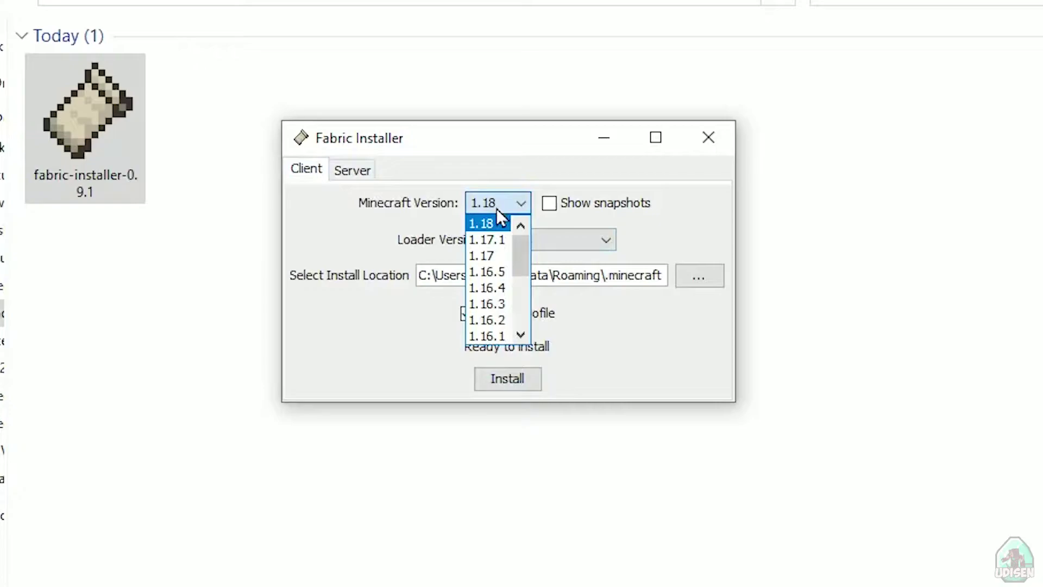
{"action": "left_click", "coordinate": [488, 221]}
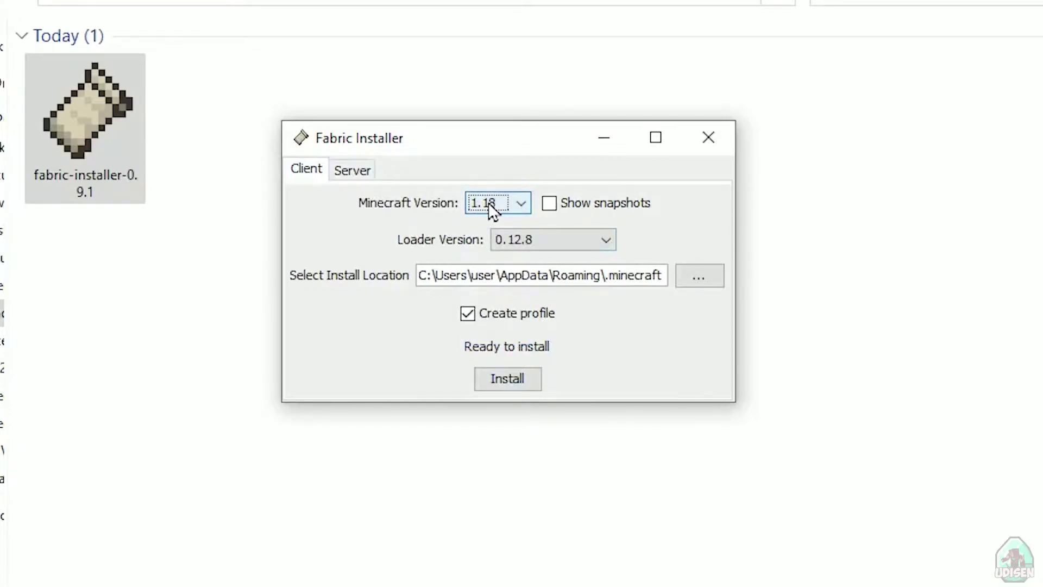
{"action": "left_click", "coordinate": [487, 206]}
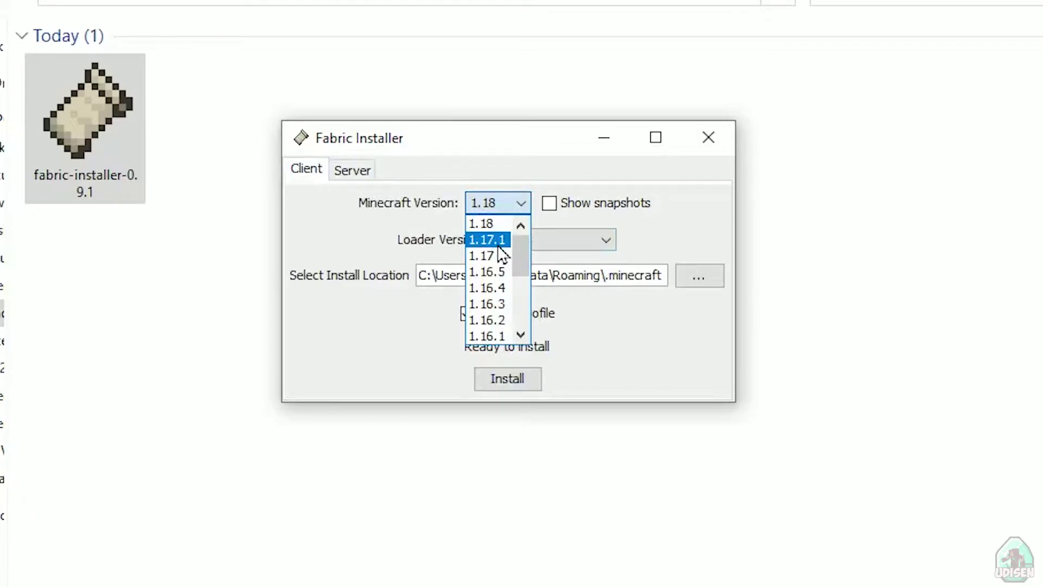
{"action": "scroll", "coordinate": [500, 291], "scroll_direction": "down", "scroll_amount": 3}
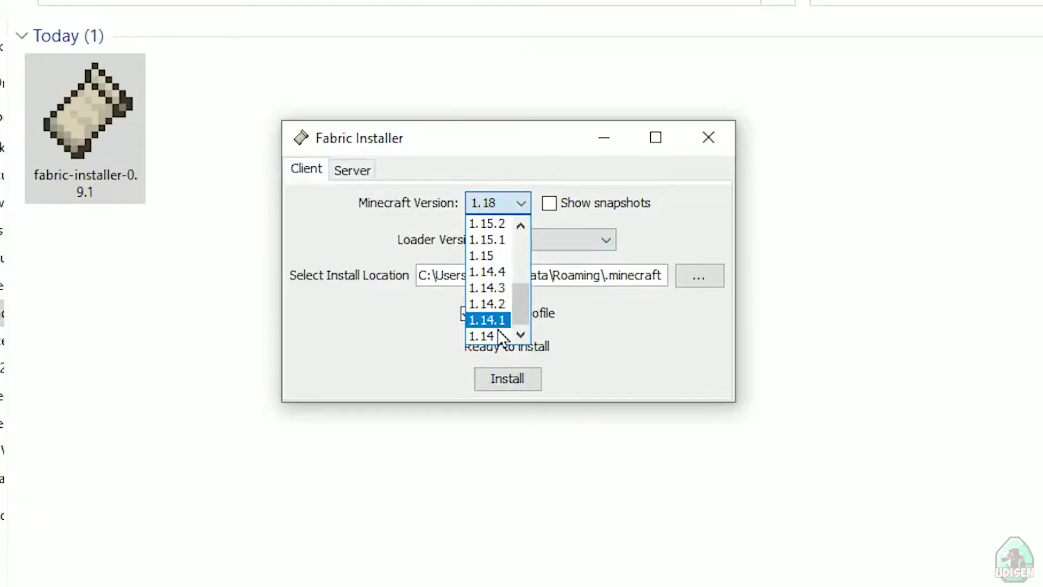
{"action": "scroll", "coordinate": [503, 239], "scroll_direction": "up", "scroll_amount": 1}
{"action": "scroll", "coordinate": [504, 242], "scroll_direction": "up", "scroll_amount": 2}
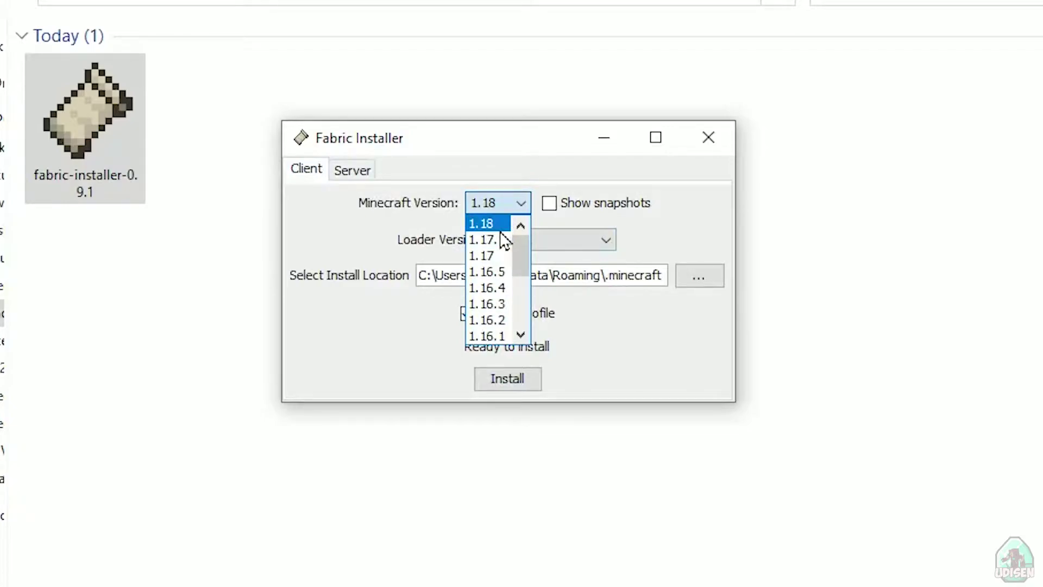
{"action": "left_click", "coordinate": [504, 224]}
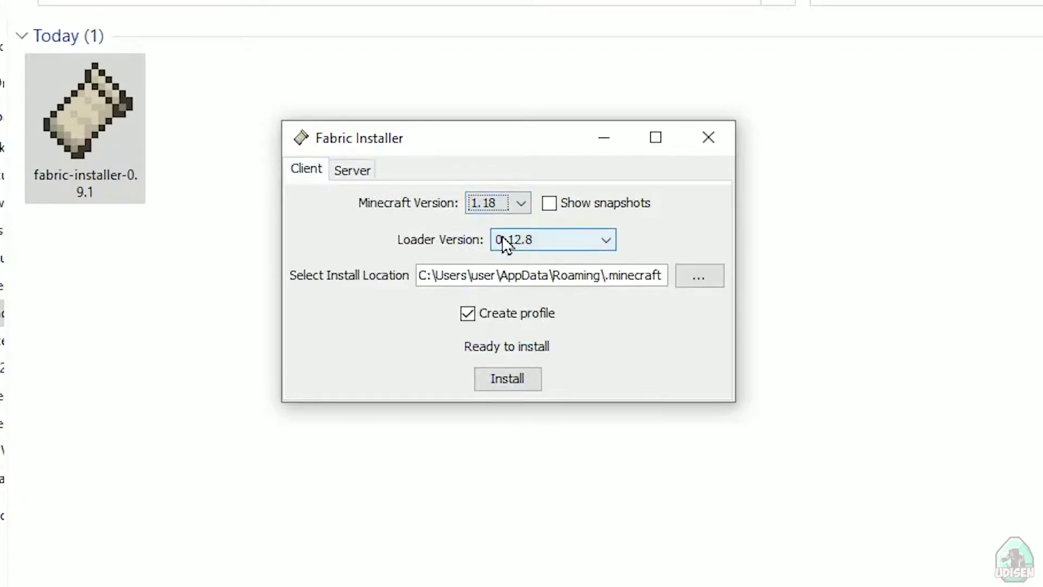
{"action": "left_click", "coordinate": [497, 381]}
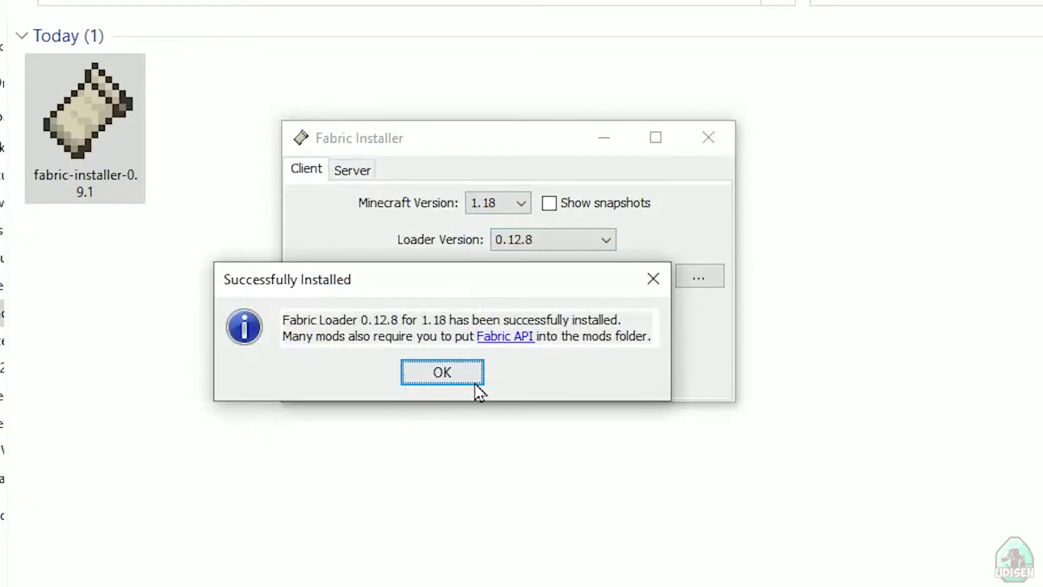
Close the Fabric installer and edit the fabric-loader-1.18 installation in the launcher
{"action": "left_click", "coordinate": [436, 370]}
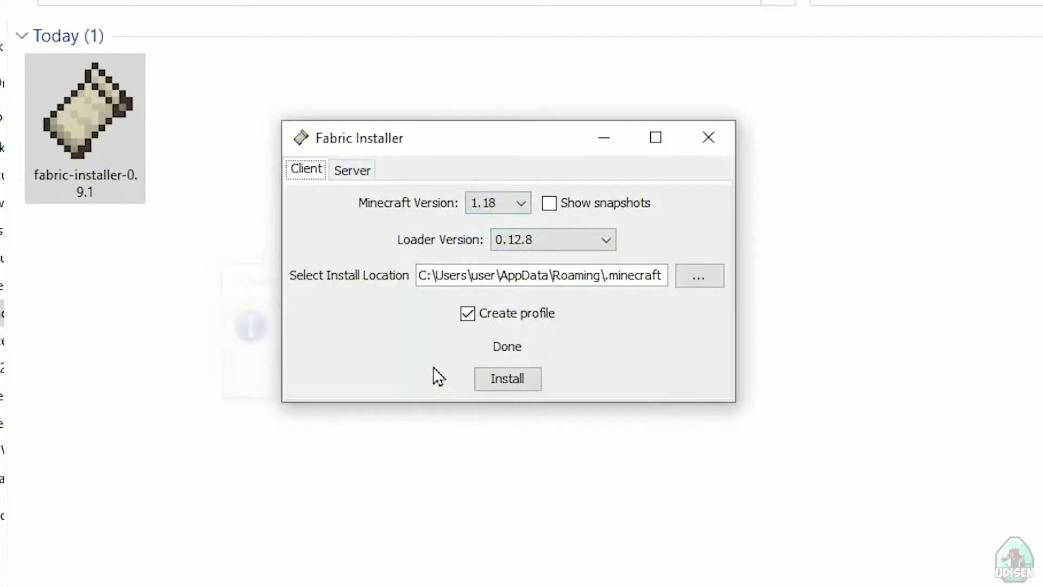
{"action": "left_click", "coordinate": [716, 141]}
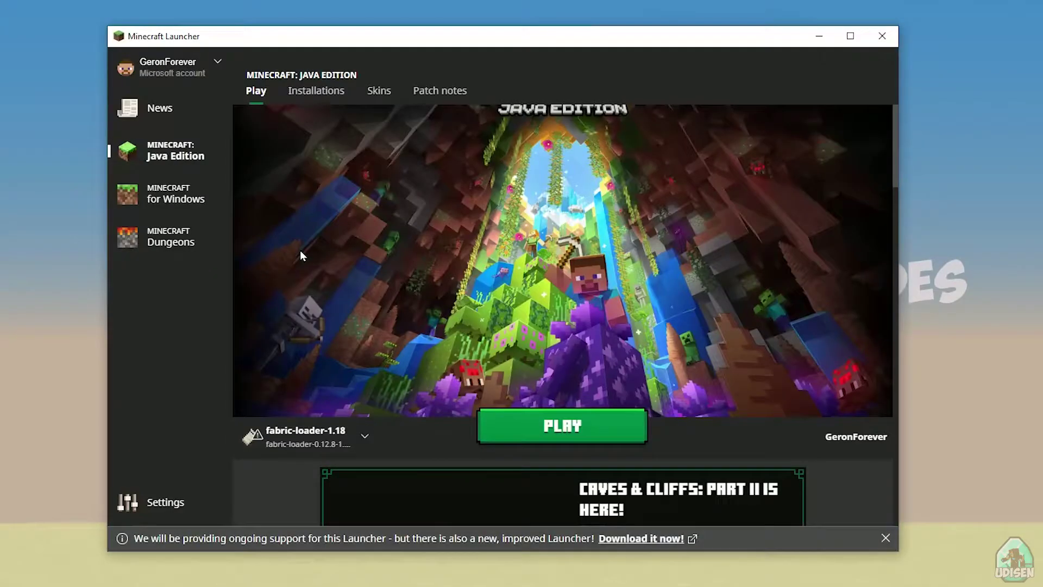
{"action": "left_click", "coordinate": [315, 92]}
{"action": "mouse_move", "coordinate": [353, 243]}
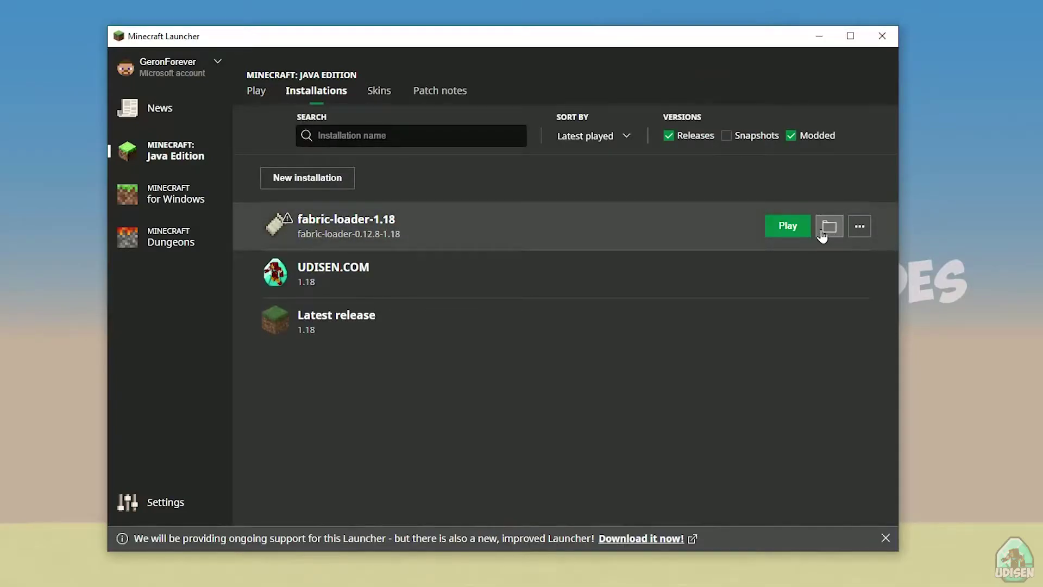
{"action": "left_click", "coordinate": [570, 228]}
Set its resolution to 1280 by 720 and save the installation
{"action": "left_click", "coordinate": [488, 374]}
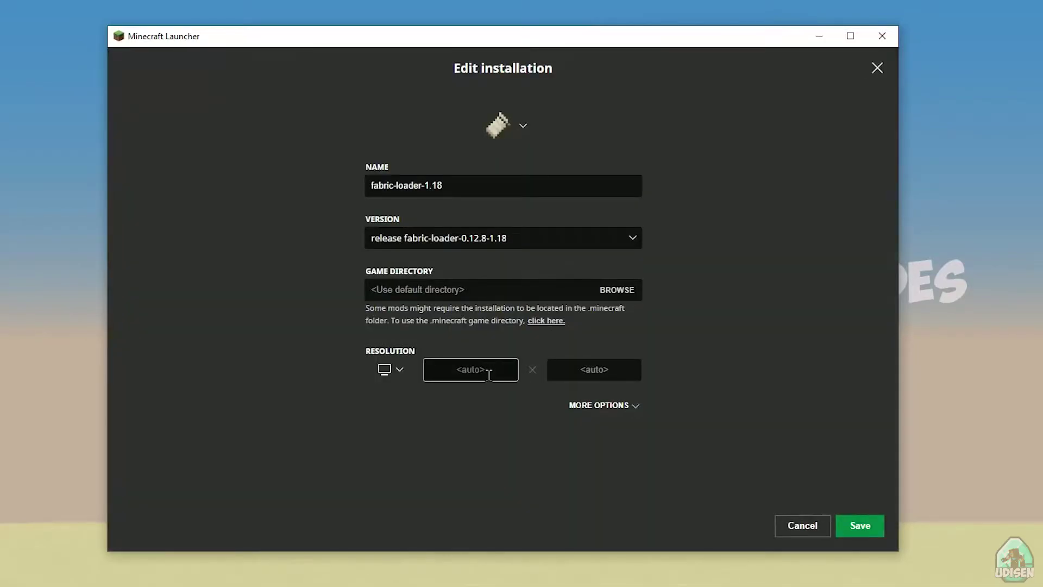
{"action": "type", "text": "1280"}
{"action": "left_click", "coordinate": [596, 370]}
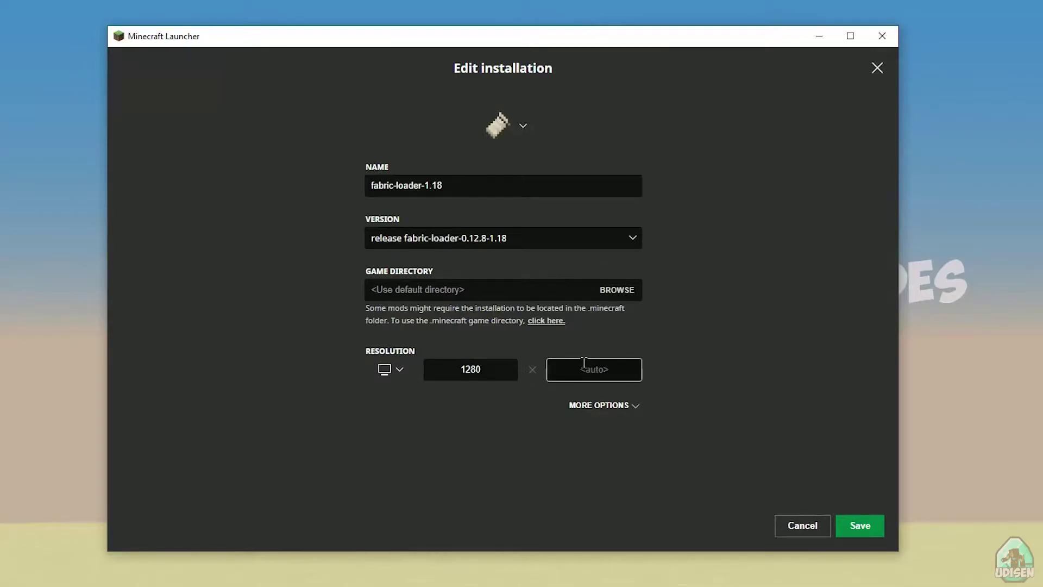
{"action": "type", "text": "720"}
{"action": "left_click", "coordinate": [858, 524]}
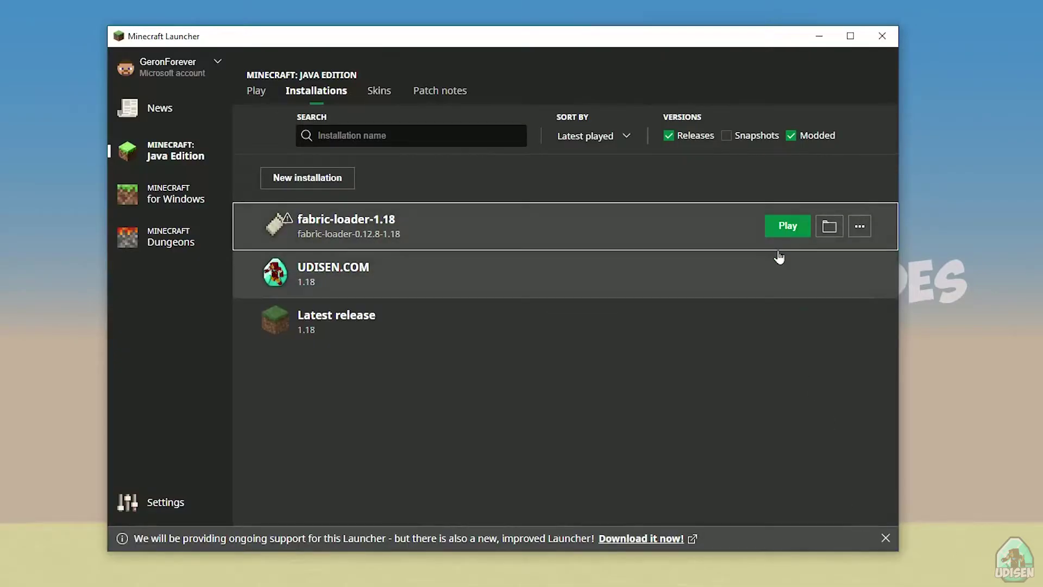
Open the installation's mods folder beside the folder holding the downloaded mods
{"action": "left_click", "coordinate": [835, 230]}
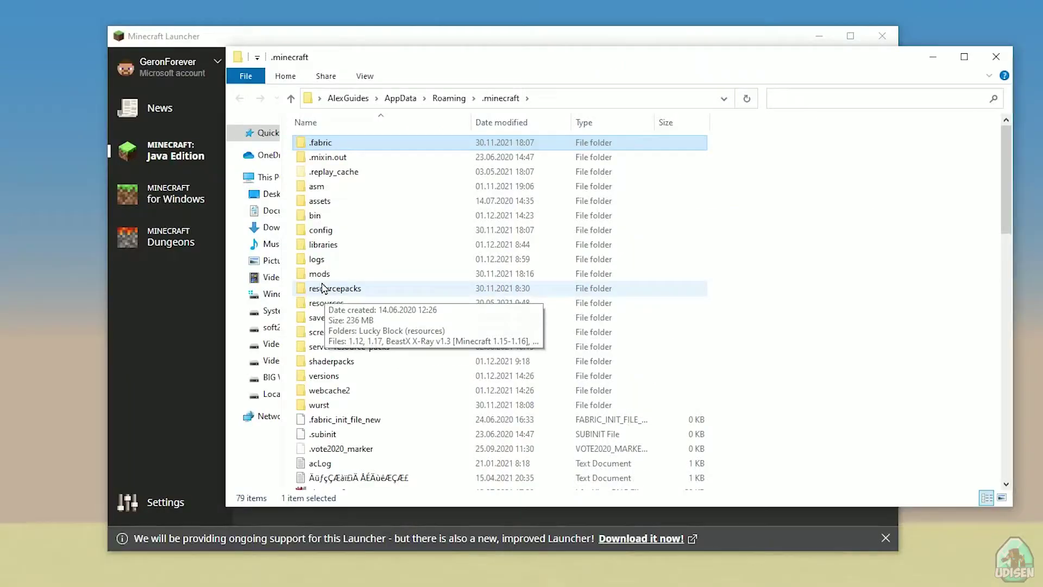
{"action": "double_click", "coordinate": [323, 276]}
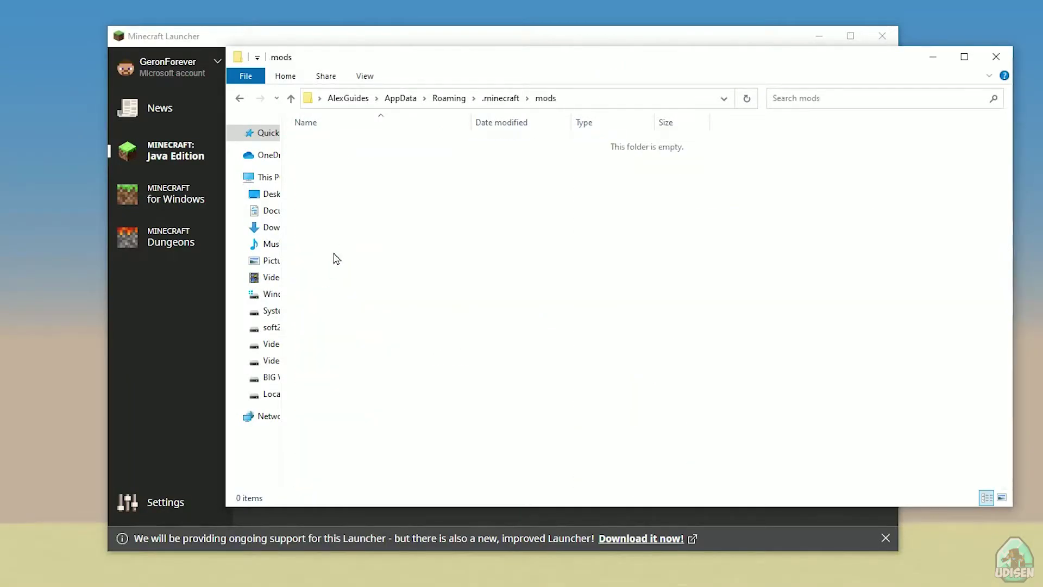
{"action": "left_click_drag", "start_coordinate": [448, 59], "coordinate": [247, 46]}
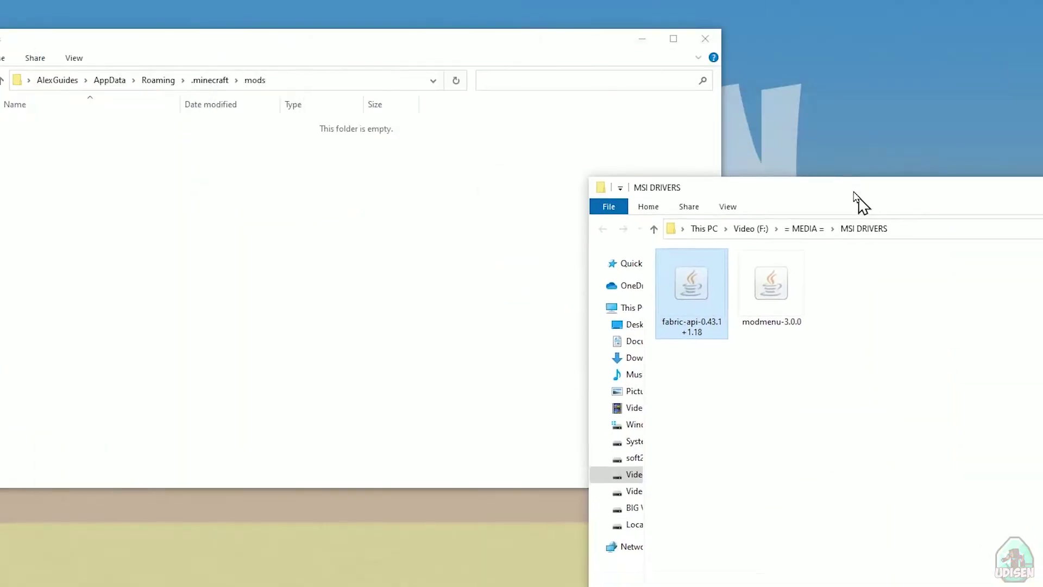
{"action": "left_click_drag", "start_coordinate": [857, 203], "coordinate": [829, 110]}
Move fabric-api-0.43.1+1.18 and modmenu-3.0.0 into the mods folder
{"action": "left_click", "coordinate": [712, 213]}
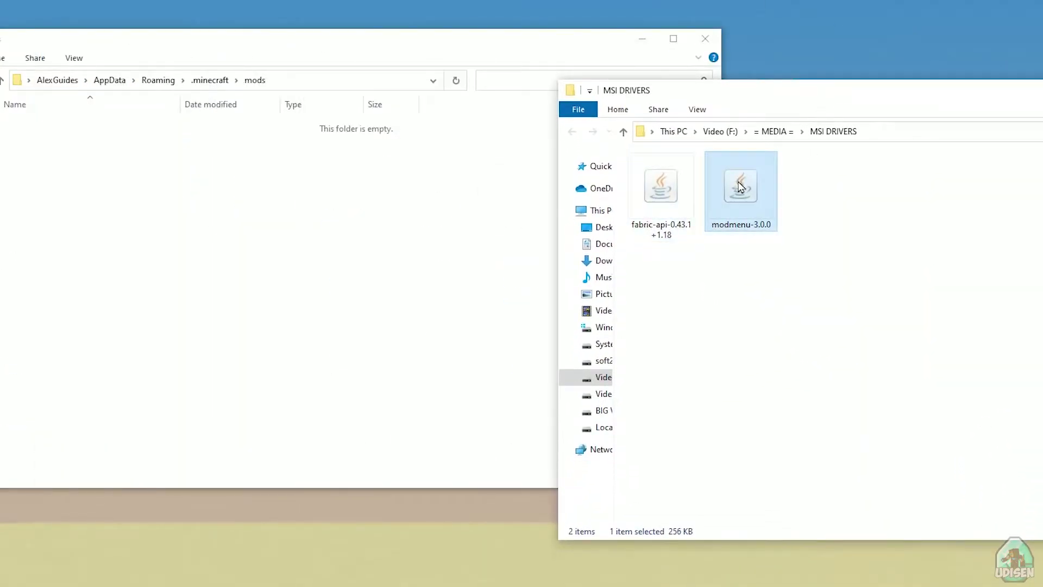
{"action": "left_click", "coordinate": [675, 201], "text": "ctrl"}
{"action": "mouse_move", "coordinate": [676, 201]}
{"action": "left_mouse_down"}
{"action": "mouse_move", "coordinate": [526, 221]}
{"action": "mouse_move", "coordinate": [93, 196]}
{"action": "left_mouse_up"}
{"action": "left_click", "coordinate": [93, 188]}
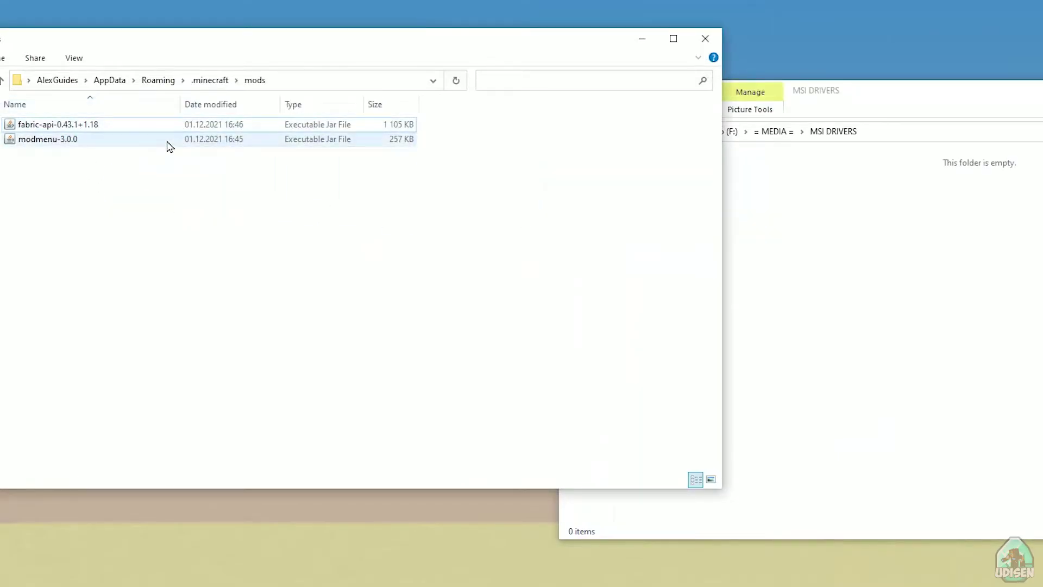
Minimize the mods folder and launch fabric-loader-1.18 from the Java Edition installations list
{"action": "left_click", "coordinate": [639, 42]}
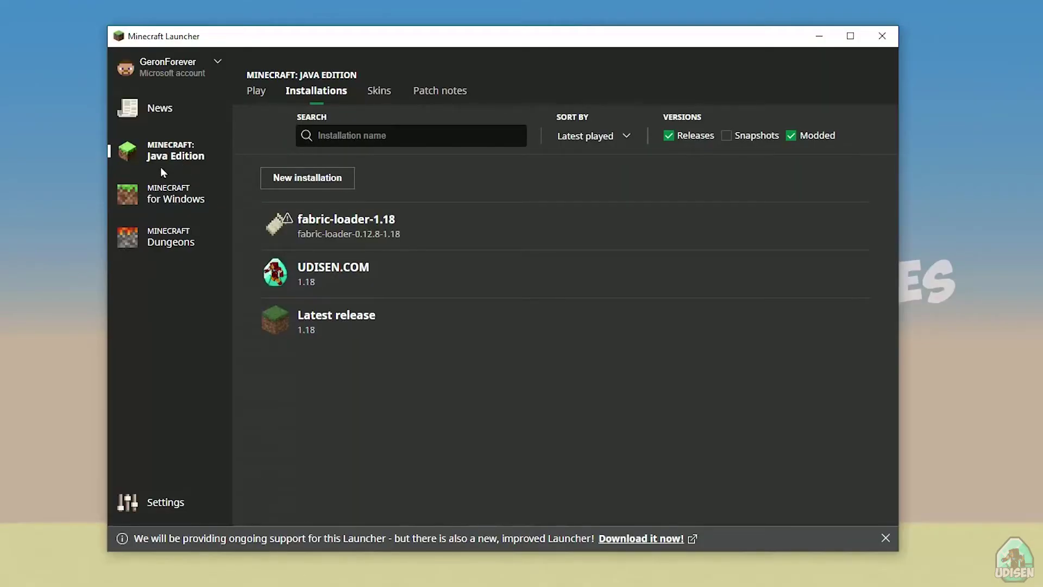
{"action": "left_click", "coordinate": [174, 194]}
{"action": "left_click", "coordinate": [174, 152]}
{"action": "left_click", "coordinate": [304, 93]}
{"action": "mouse_move", "coordinate": [395, 224]}
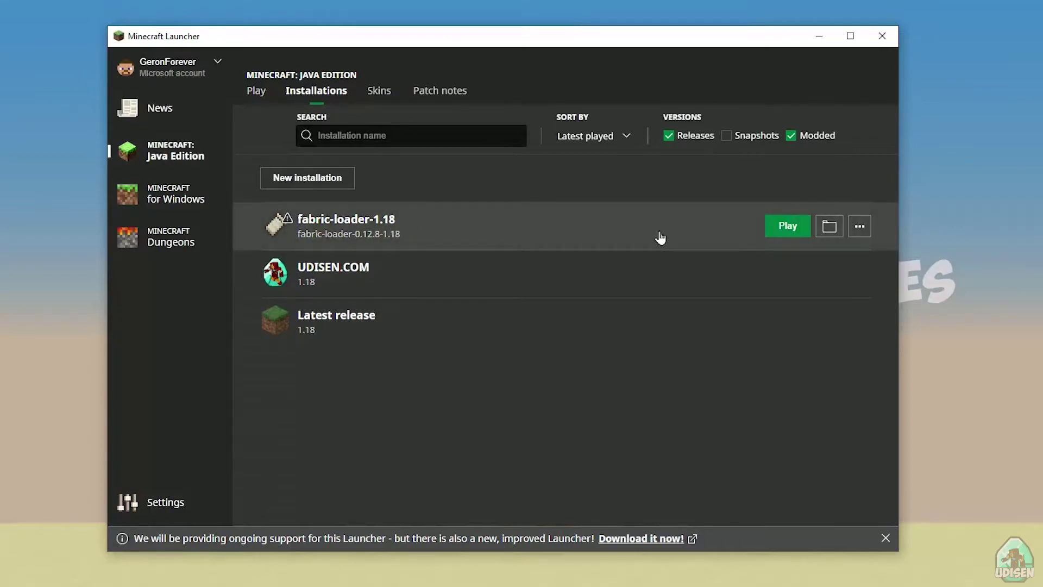
{"action": "left_click", "coordinate": [783, 225]}
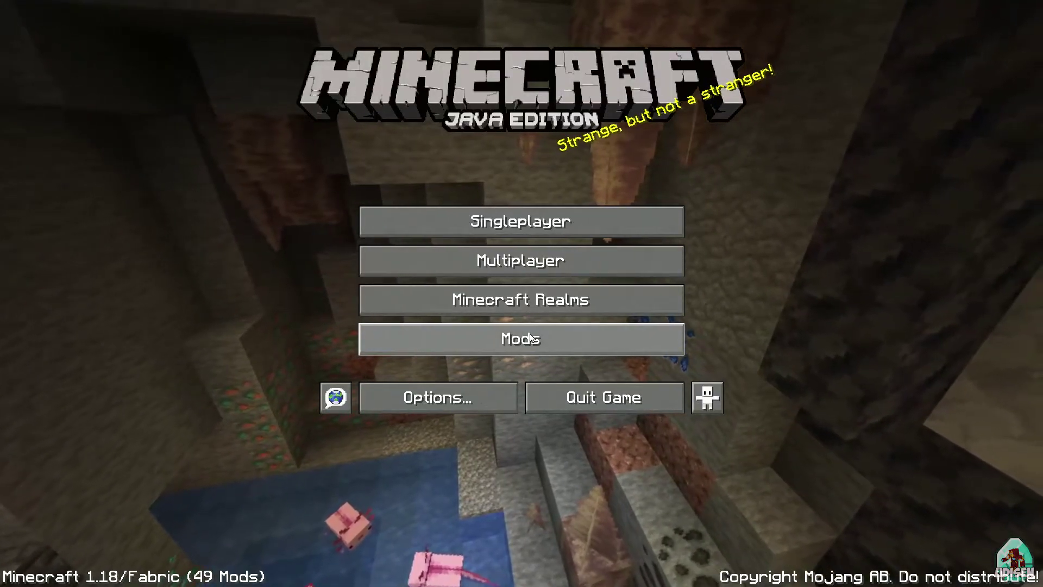
{"action": "left_click", "coordinate": [530, 337]}
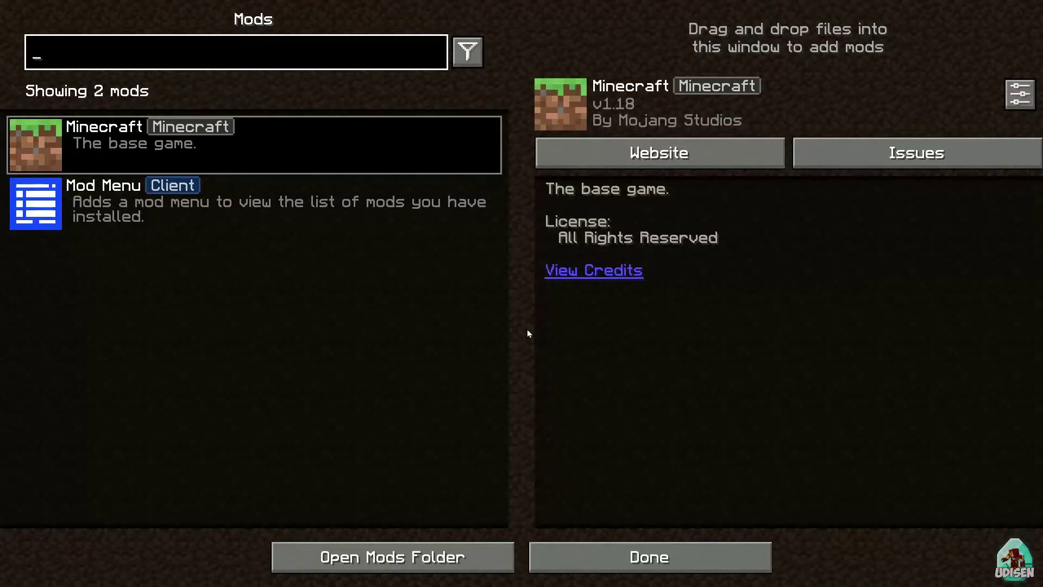
{"action": "left_click", "coordinate": [352, 203]}
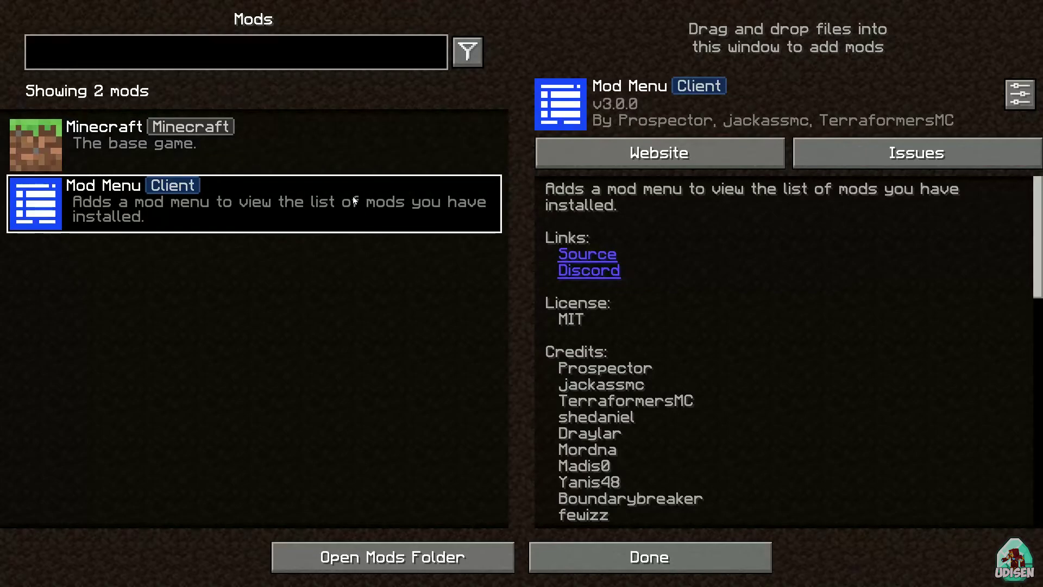
{"action": "left_click", "coordinate": [326, 151]}
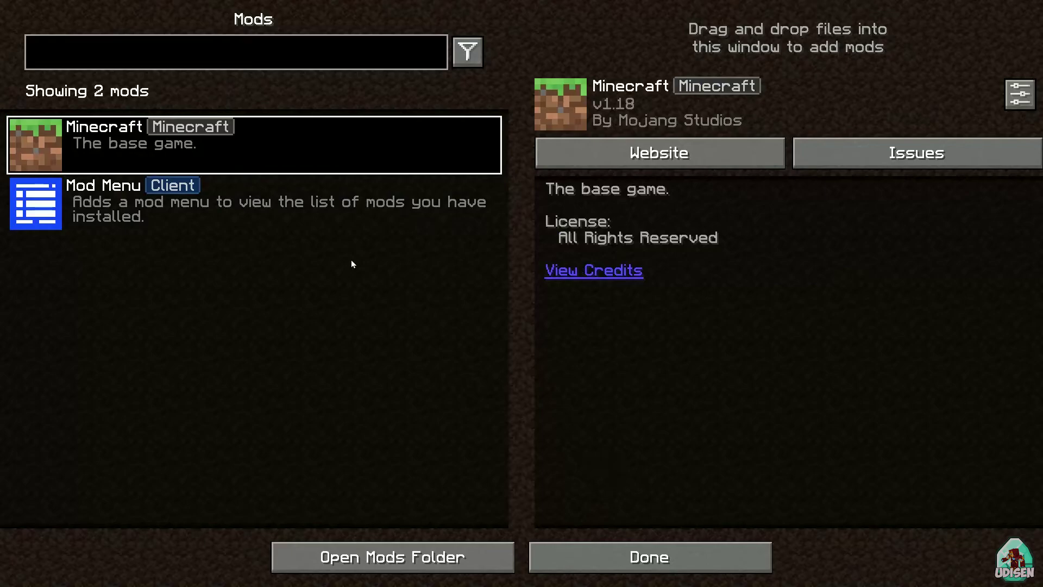
{"action": "left_click", "coordinate": [308, 187]}
Close the mods list and load the New World singleplayer save
{"action": "left_click", "coordinate": [697, 549]}
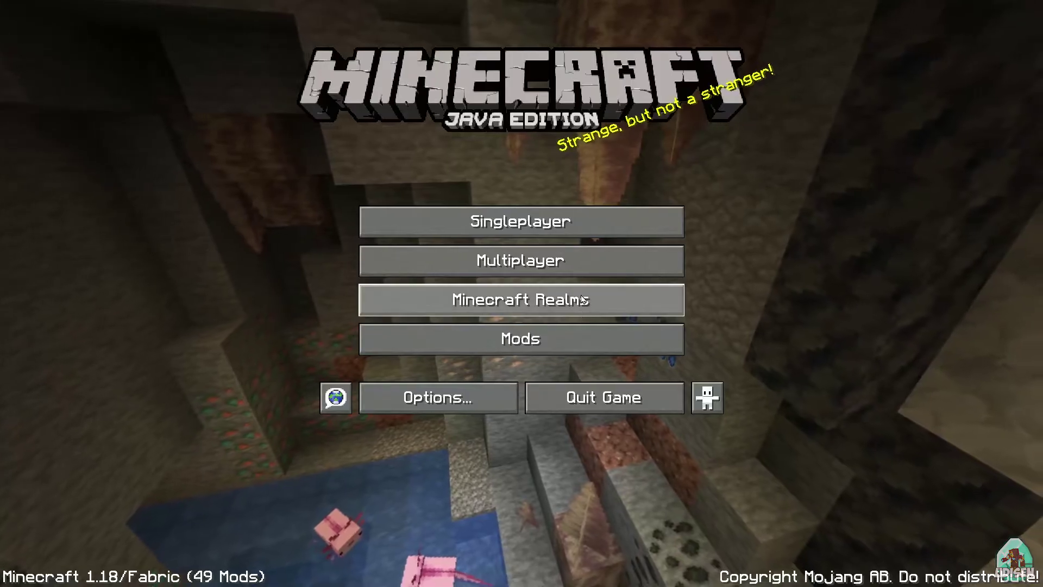
{"action": "left_click", "coordinate": [545, 222]}
{"action": "left_click", "coordinate": [502, 114]}
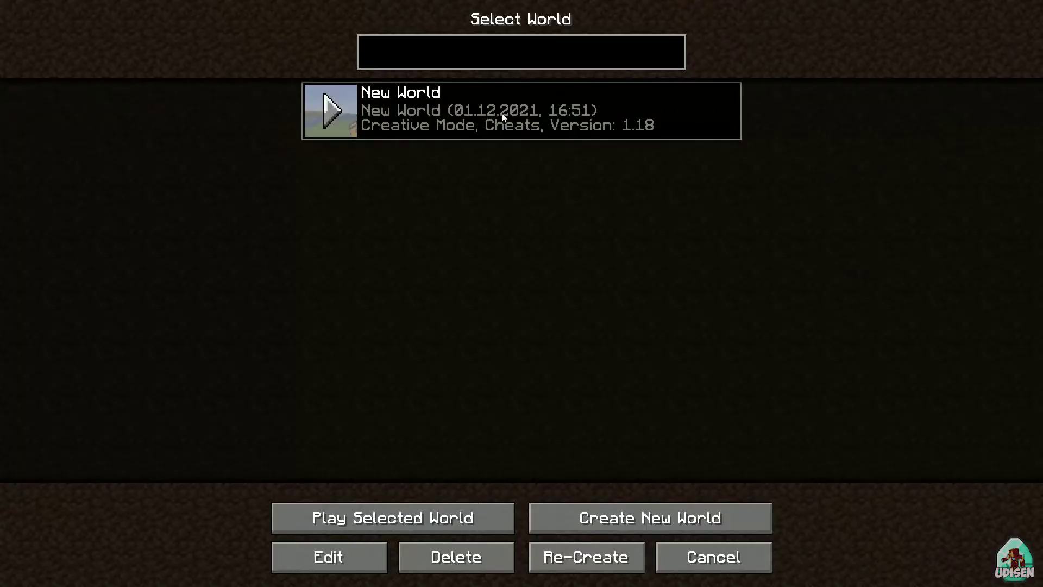
{"action": "double_click", "coordinate": [502, 113]}
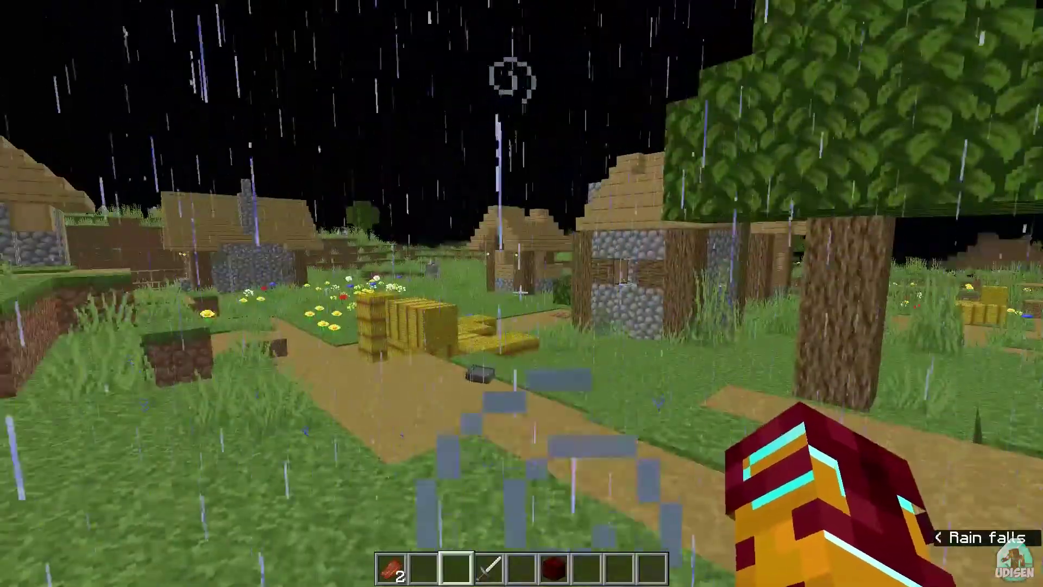
Walk forward and run /weather clear to stop the rain
{"action": "key", "text": "w"}
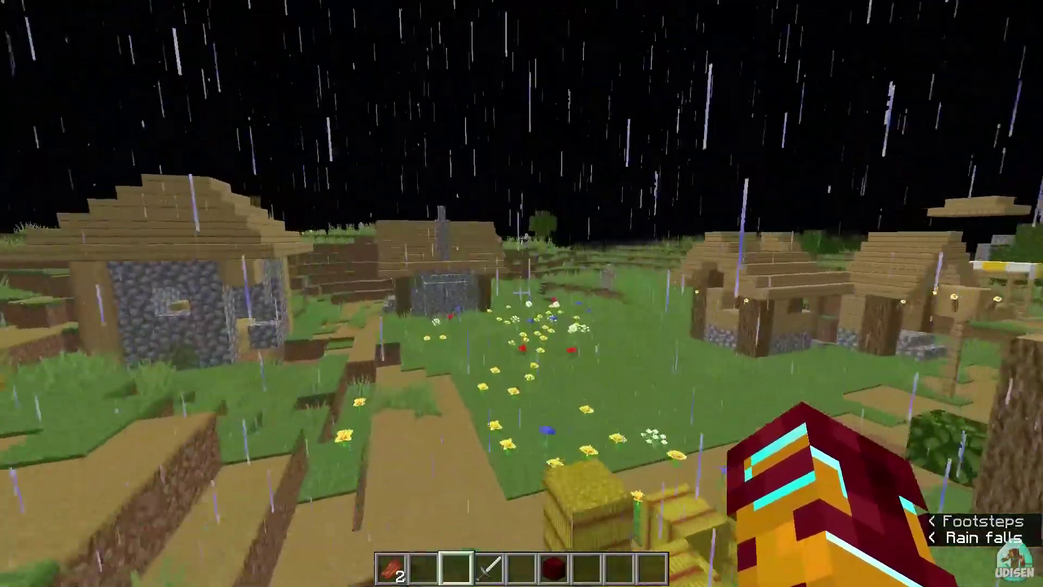
{"action": "type", "text": "/weather"}
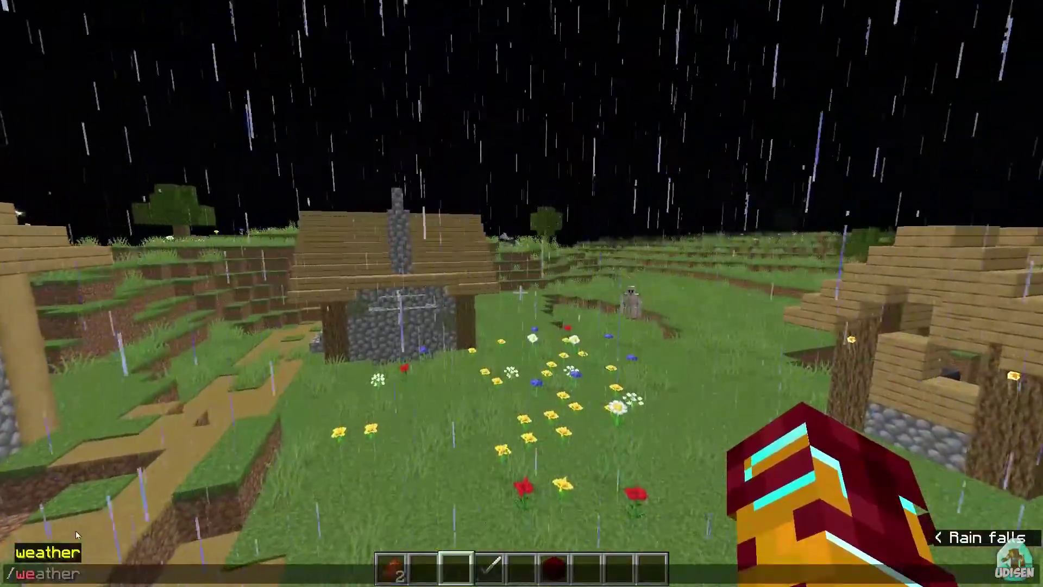
{"action": "left_click", "coordinate": [115, 521]}
{"action": "key", "text": "Return"}
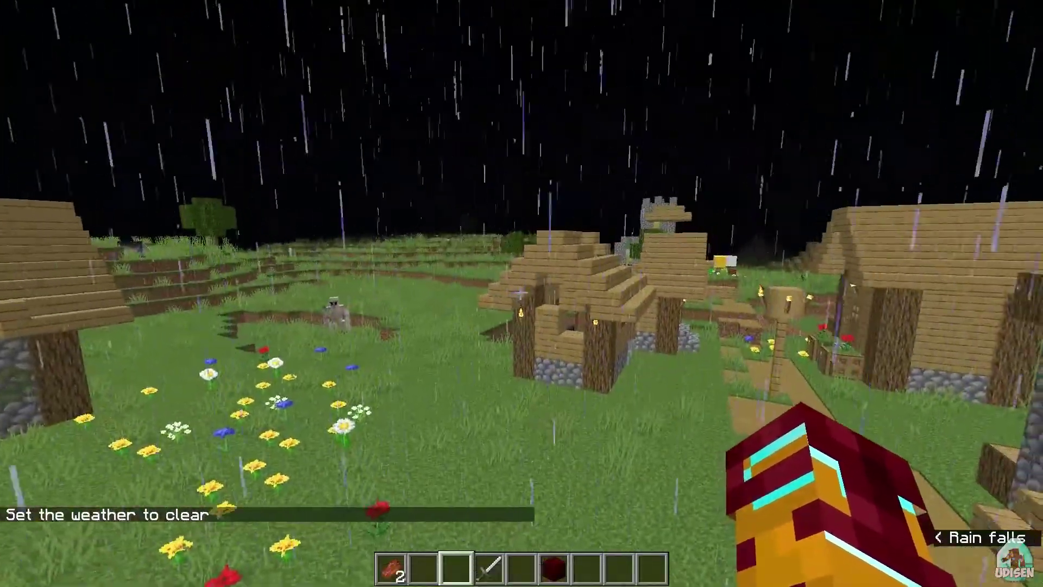
Fly over the village, then kill the horse with the Iron Sword
{"action": "key", "text": "w"}
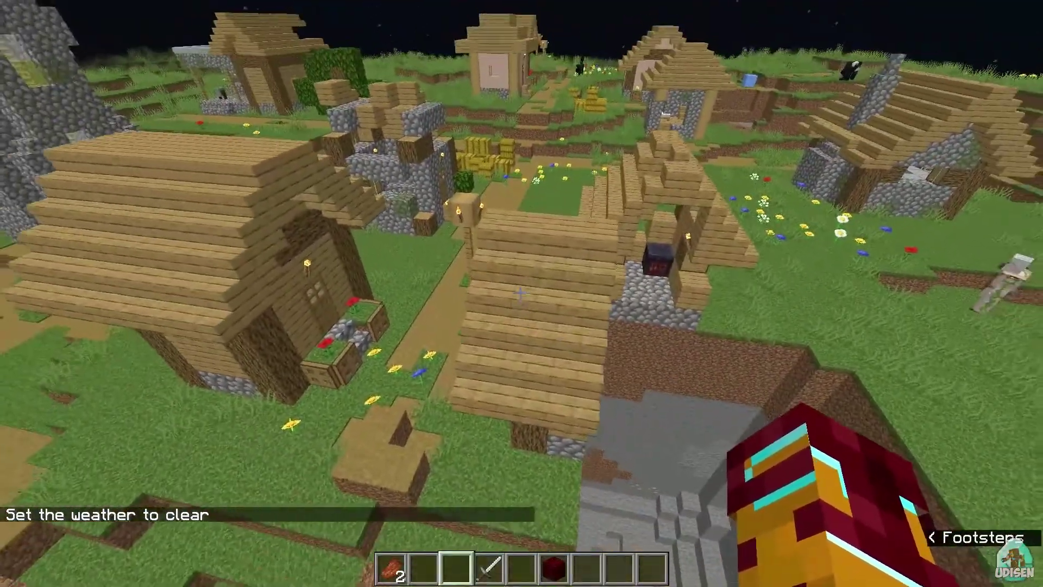
{"action": "key", "text": "w"}
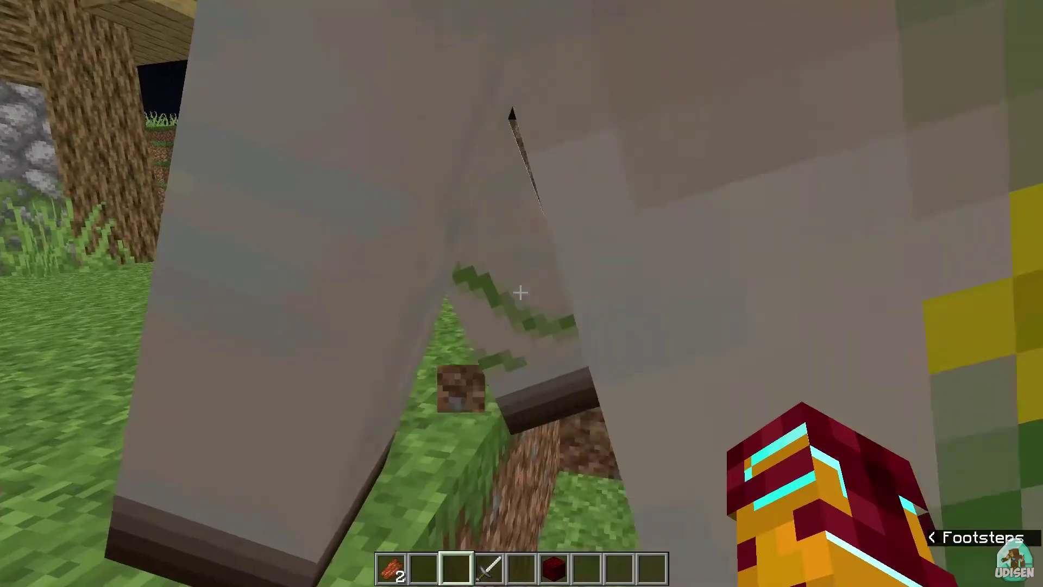
{"action": "key", "text": "w"}
{"action": "key", "text": "w"}
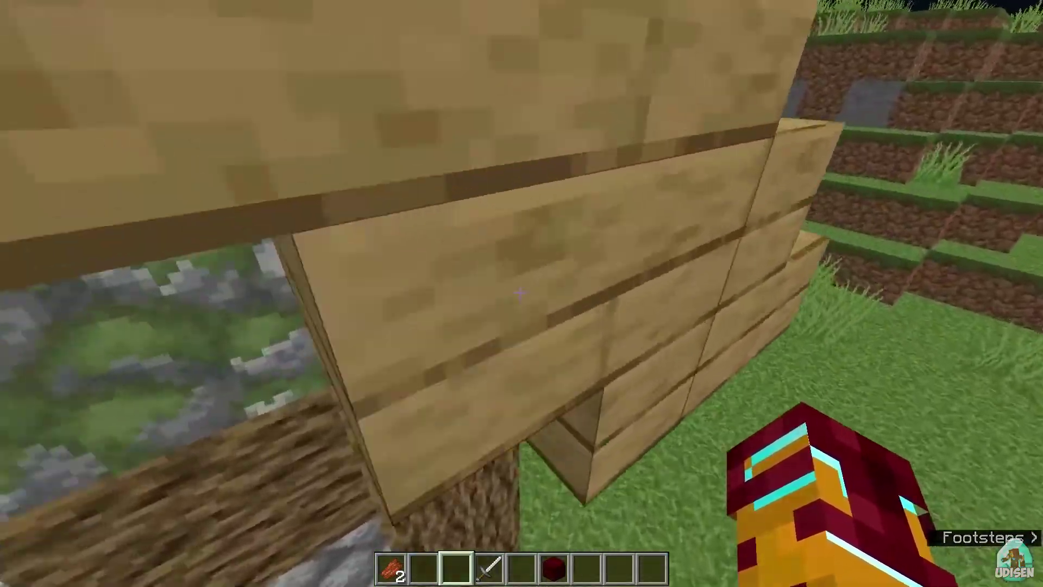
{"action": "key", "text": "w"}
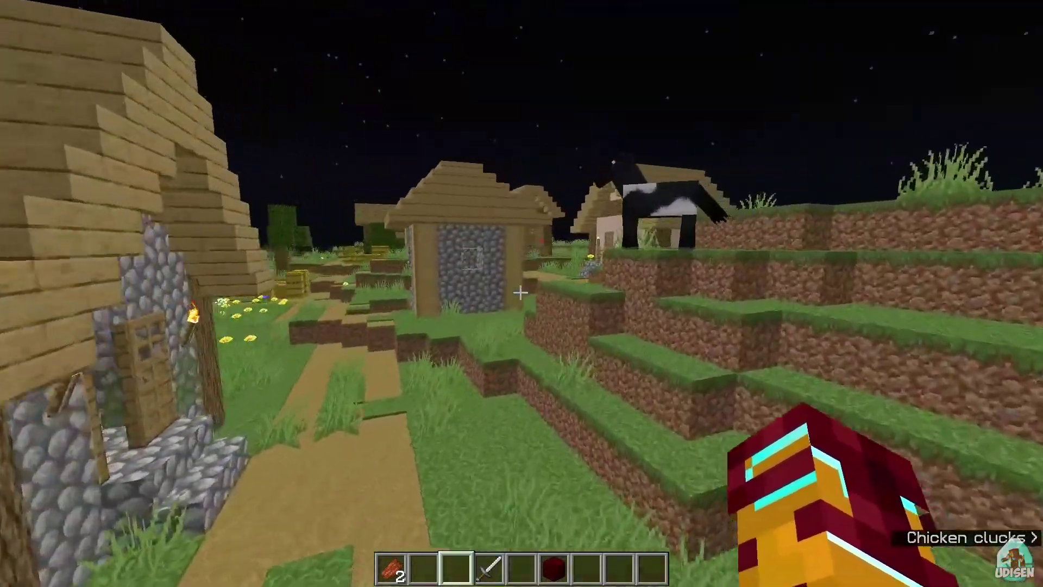
{"action": "key", "text": "space"}
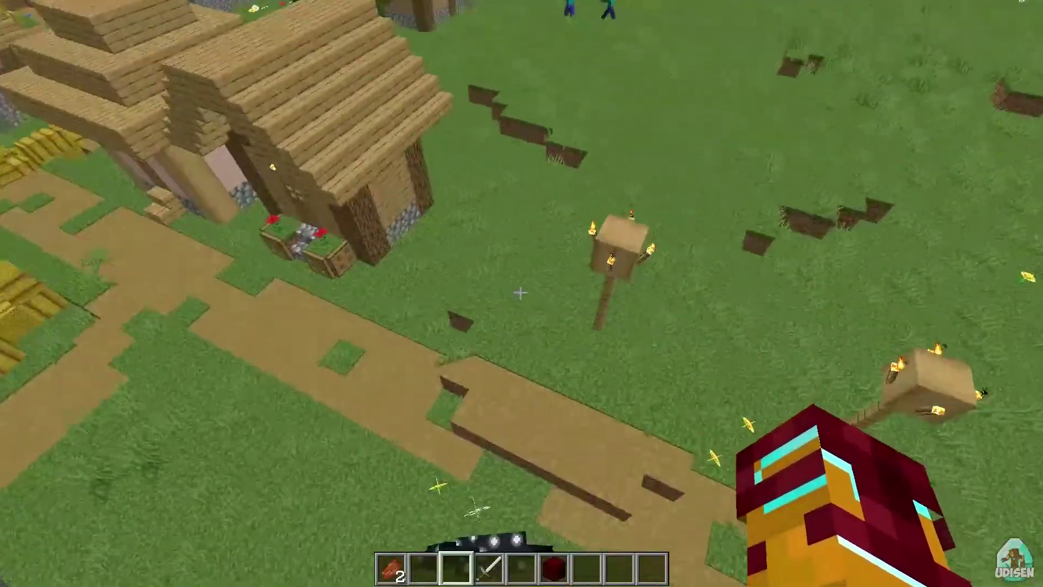
{"action": "key", "text": "4"}
{"action": "left_click", "coordinate": [520, 293]}
{"action": "left_click", "coordinate": [521, 293]}
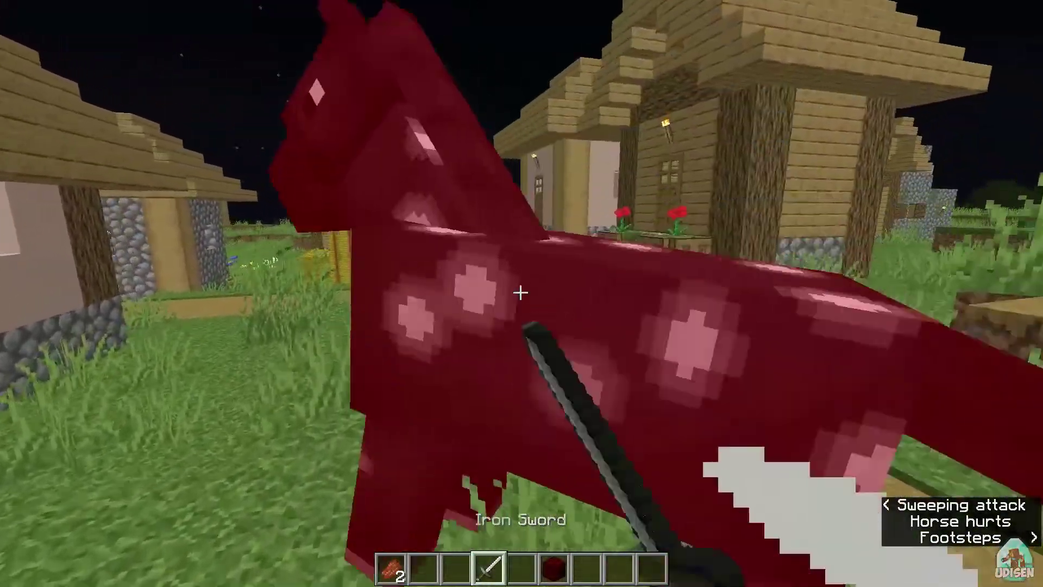